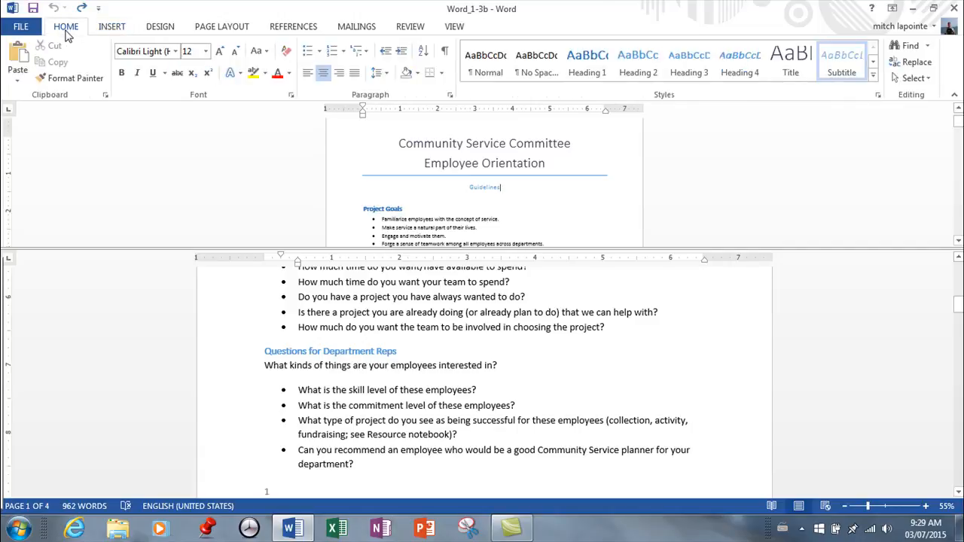
View the document's Info page in the backstage view and return to the document.
{"action": "left_click", "coordinate": [33, 27]}
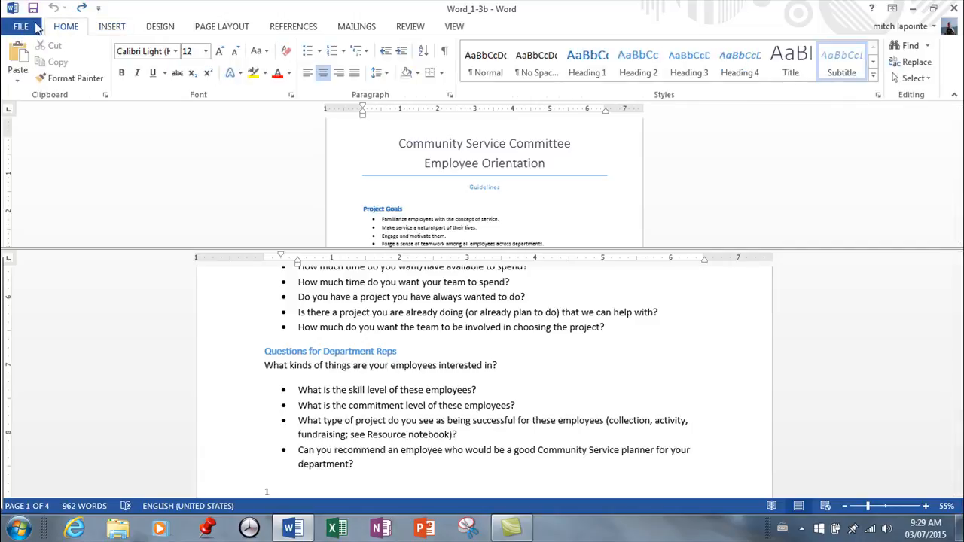
{"action": "left_click", "coordinate": [34, 25]}
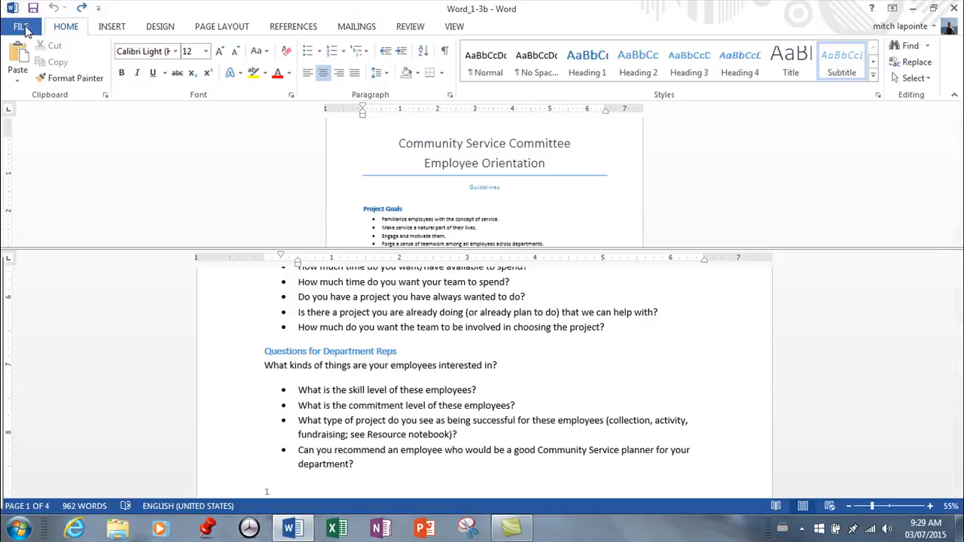
{"action": "left_click", "coordinate": [22, 27]}
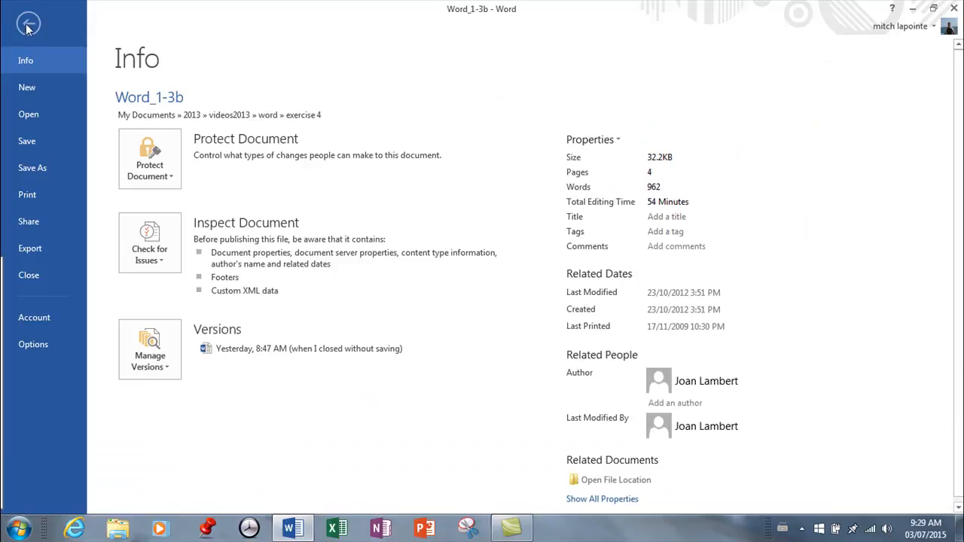
{"action": "left_click", "coordinate": [28, 25]}
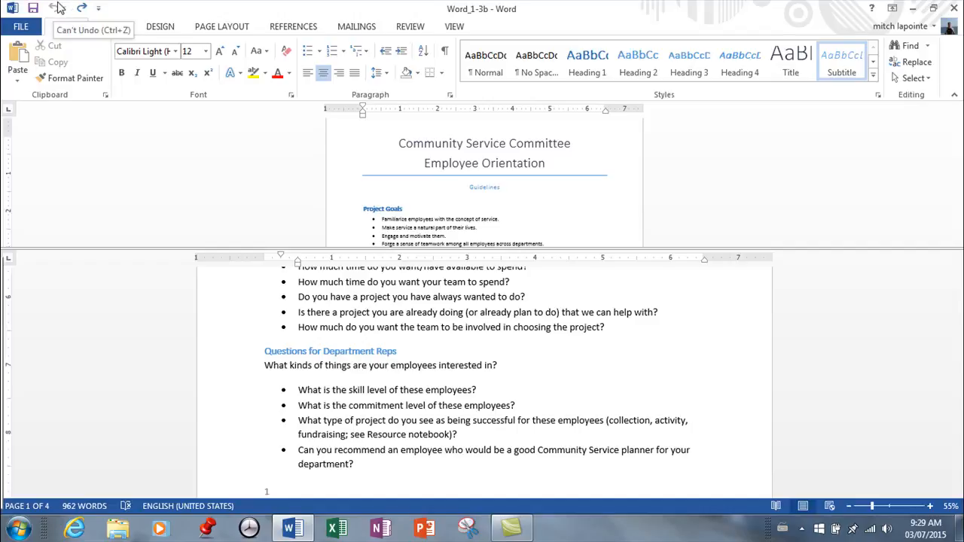
Add the Open, New, Print Preview and Print, and Spelling & Grammar commands to the Quick Access Toolbar.
{"action": "left_click", "coordinate": [98, 9]}
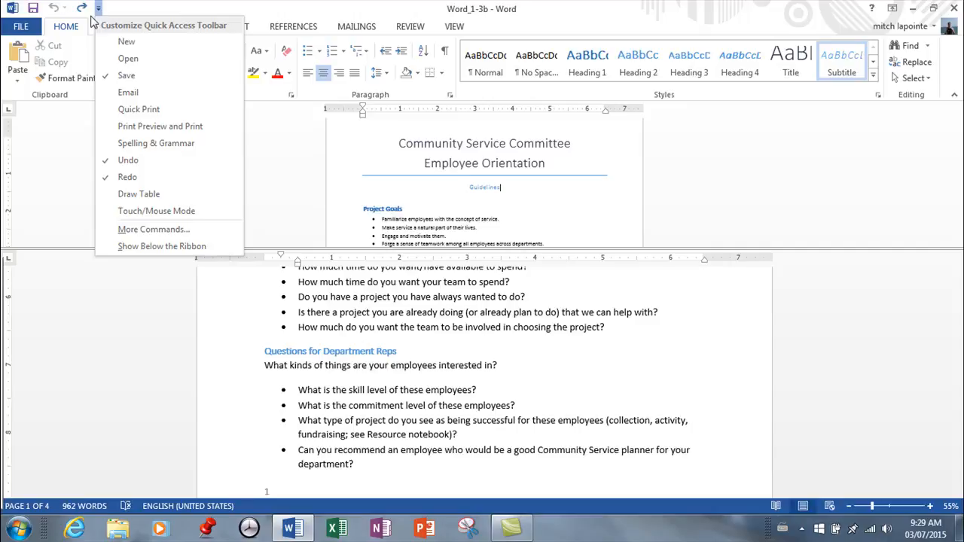
{"action": "left_click", "coordinate": [126, 58]}
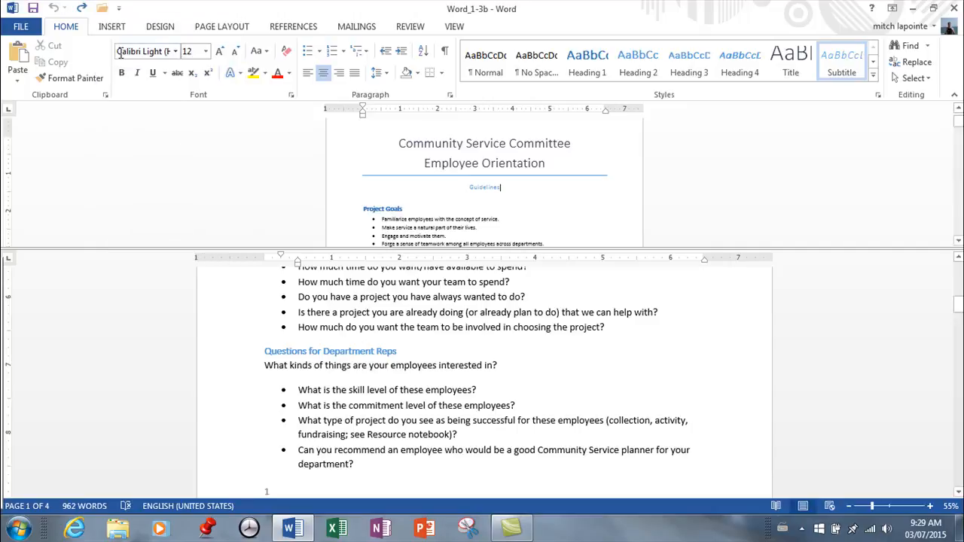
{"action": "left_click", "coordinate": [118, 8]}
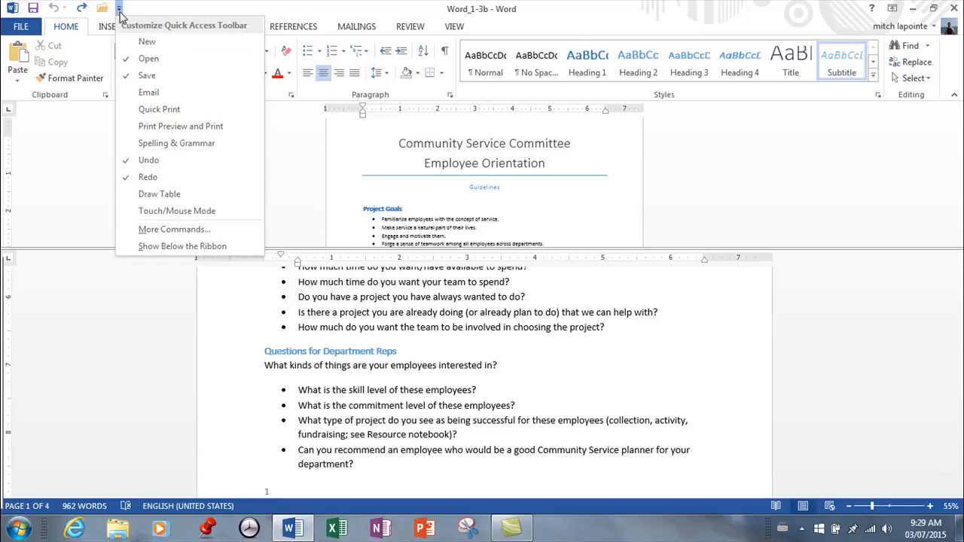
{"action": "left_click", "coordinate": [147, 42]}
{"action": "left_click", "coordinate": [139, 9]}
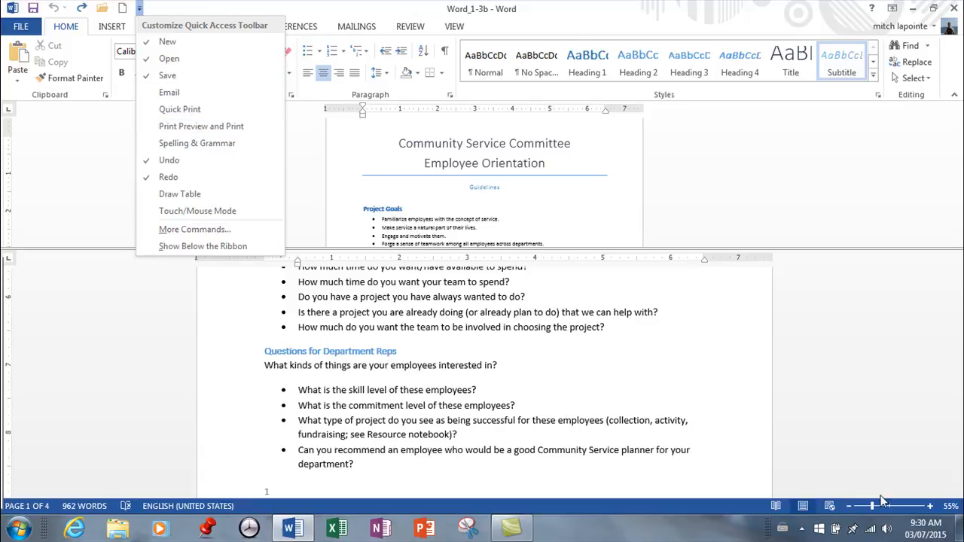
{"action": "left_click", "coordinate": [173, 128]}
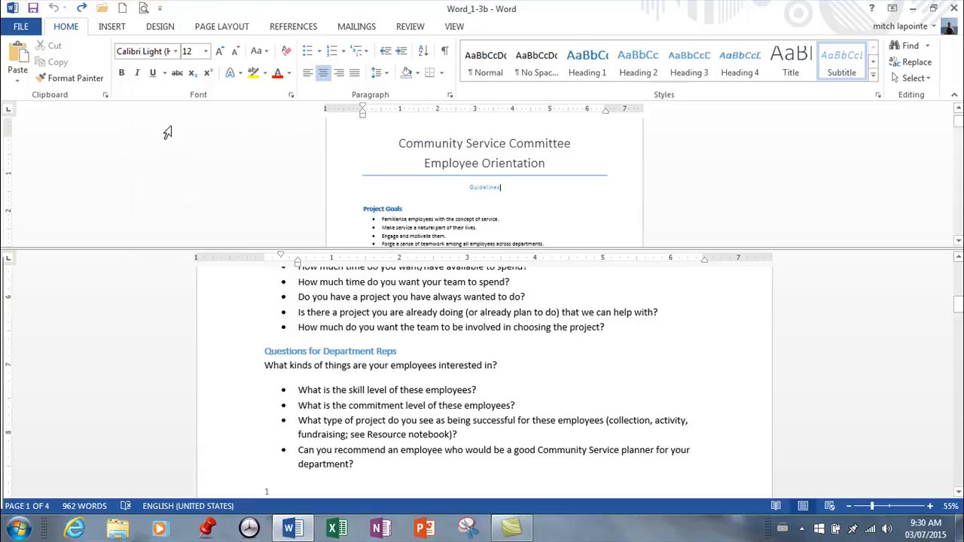
{"action": "left_click", "coordinate": [159, 8]}
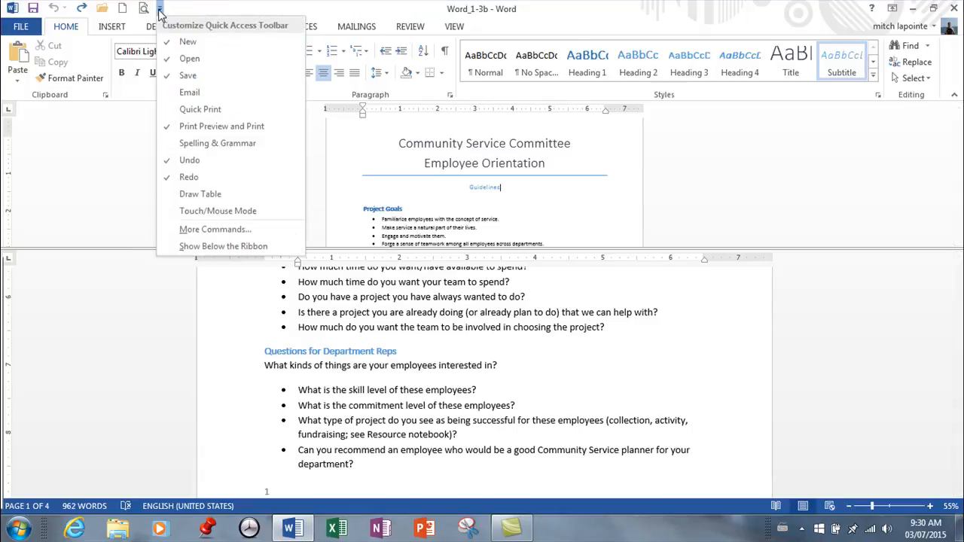
{"action": "left_click", "coordinate": [197, 145]}
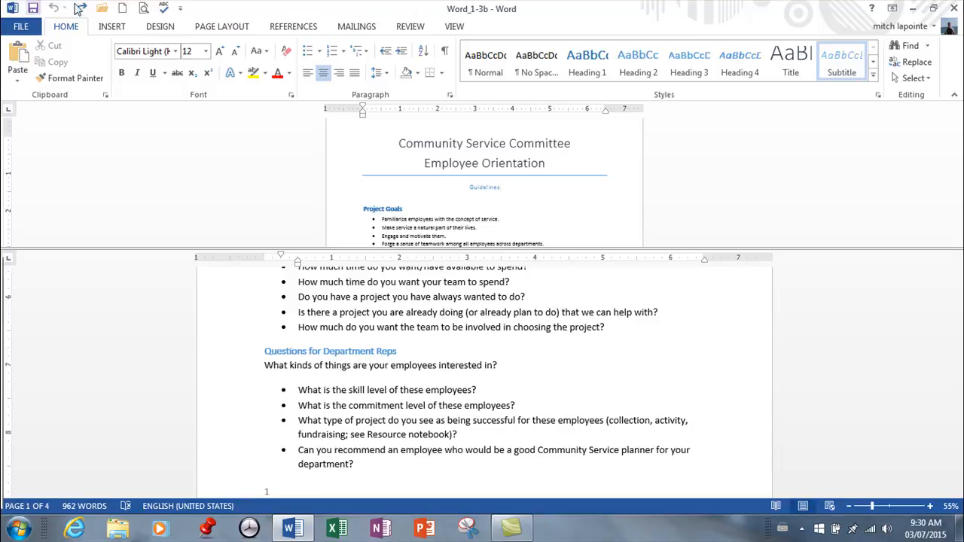
Show the Quick Access Toolbar below the ribbon, and restore it above the ribbon.
{"action": "left_click", "coordinate": [181, 8]}
{"action": "left_click", "coordinate": [223, 247]}
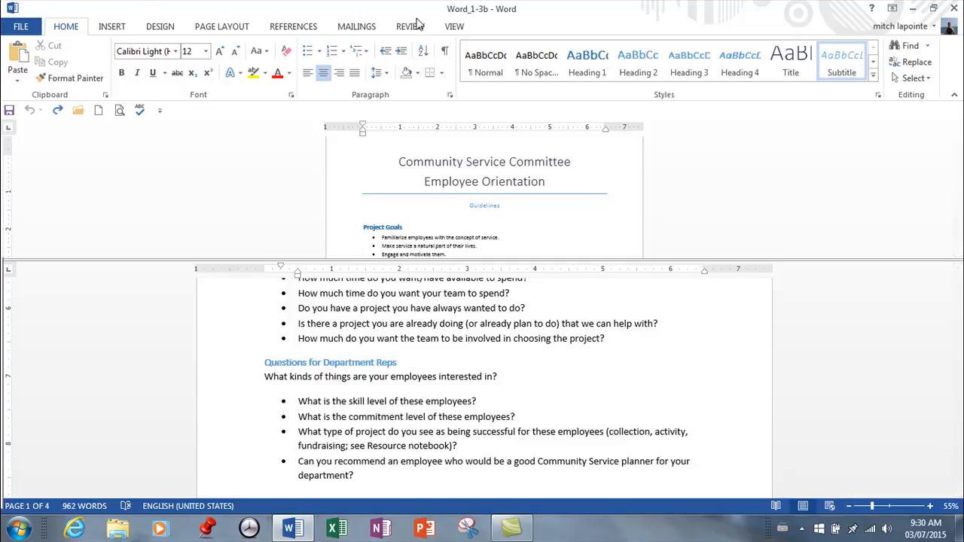
{"action": "left_click", "coordinate": [159, 111]}
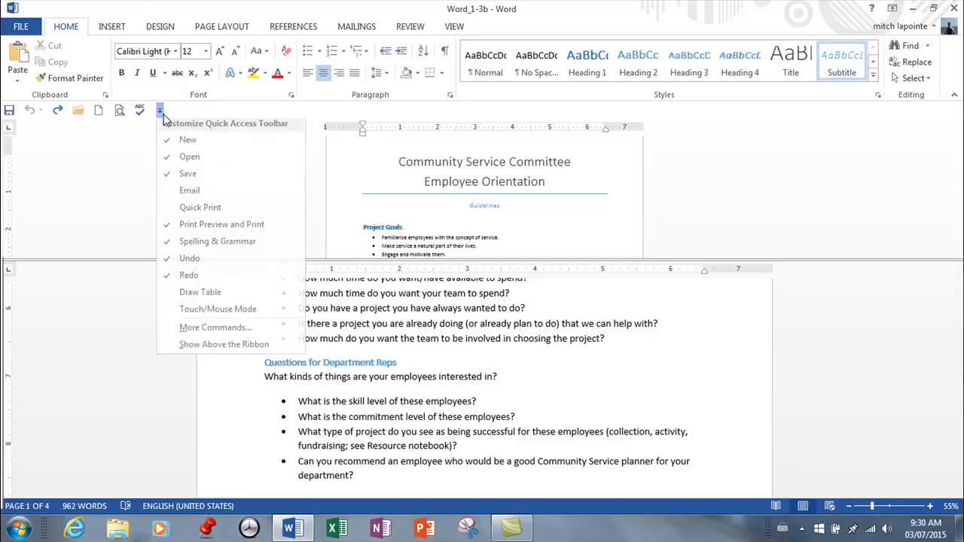
{"action": "left_click", "coordinate": [211, 348]}
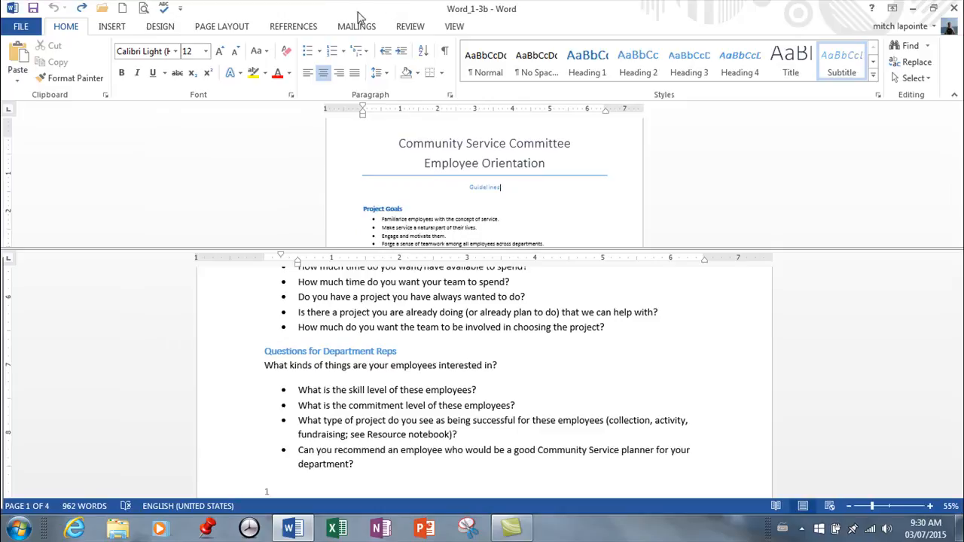
Add the Date & Time command from the All Commands set to the Quick Access Toolbar through its customization options.
{"action": "left_click", "coordinate": [181, 9]}
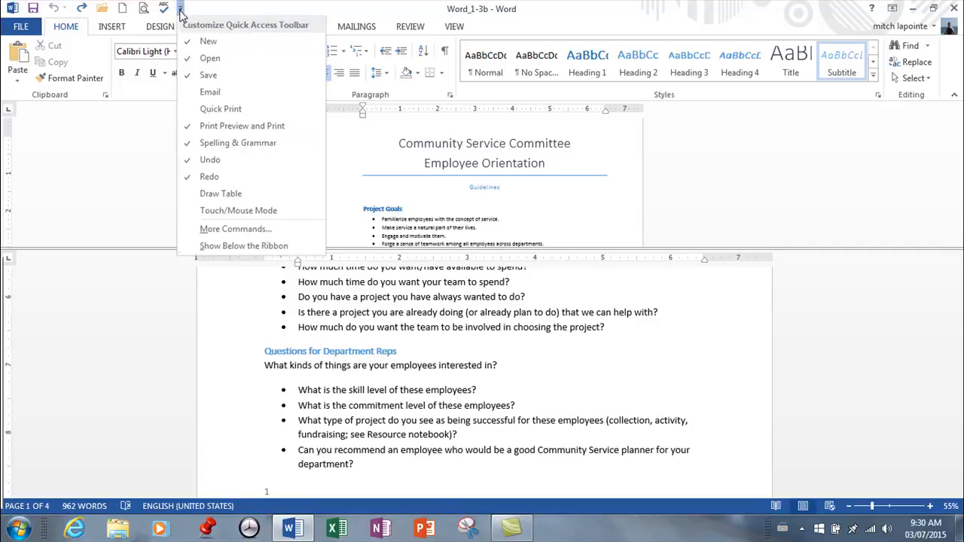
{"action": "left_click", "coordinate": [212, 231]}
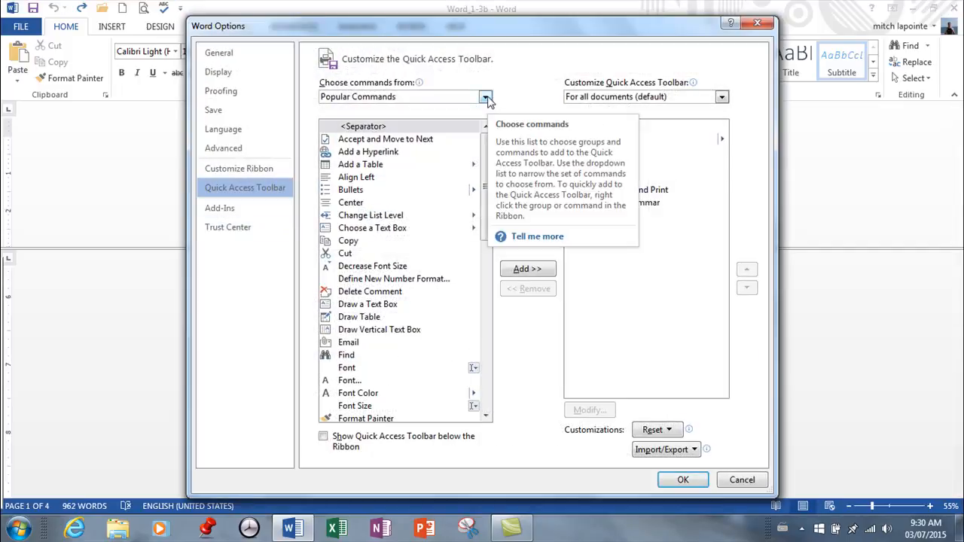
{"action": "left_click", "coordinate": [485, 98]}
{"action": "key", "text": "Escape"}
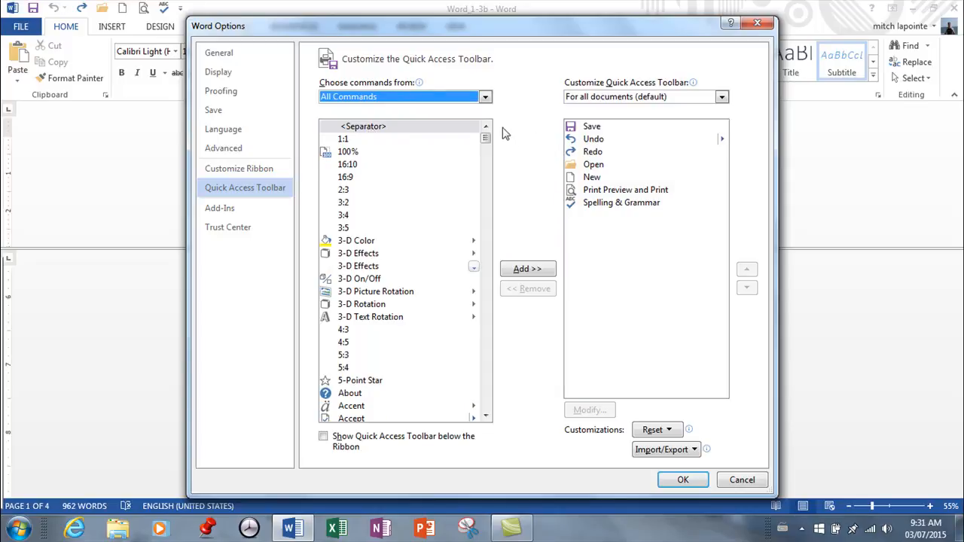
{"action": "left_click_drag", "start_coordinate": [486, 142], "coordinate": [487, 204]}
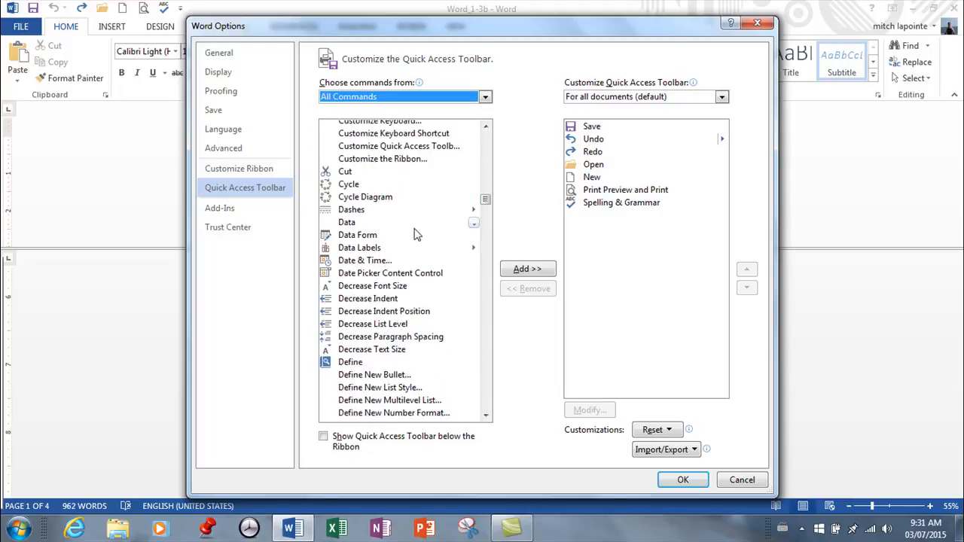
{"action": "left_click", "coordinate": [365, 262]}
{"action": "left_click", "coordinate": [515, 269]}
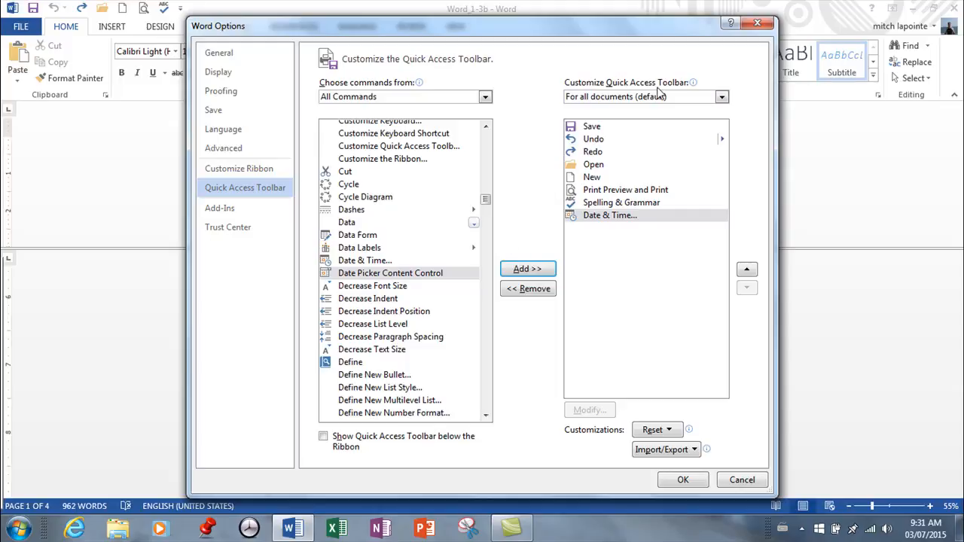
Move the New command to the first position in the Quick Access Toolbar order.
{"action": "left_click", "coordinate": [592, 177]}
{"action": "left_click", "coordinate": [747, 273]}
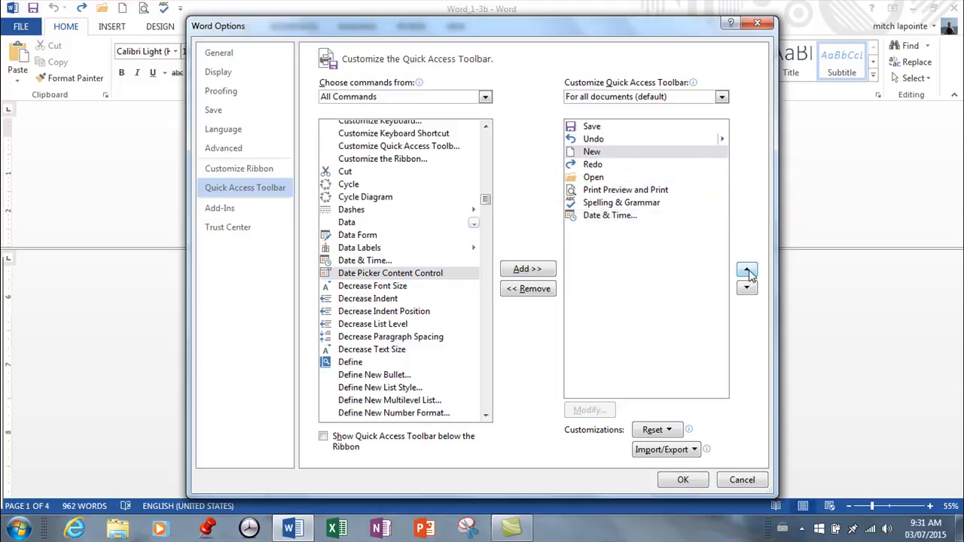
{"action": "left_click", "coordinate": [747, 273]}
{"action": "left_click", "coordinate": [747, 272]}
{"action": "left_click", "coordinate": [747, 272]}
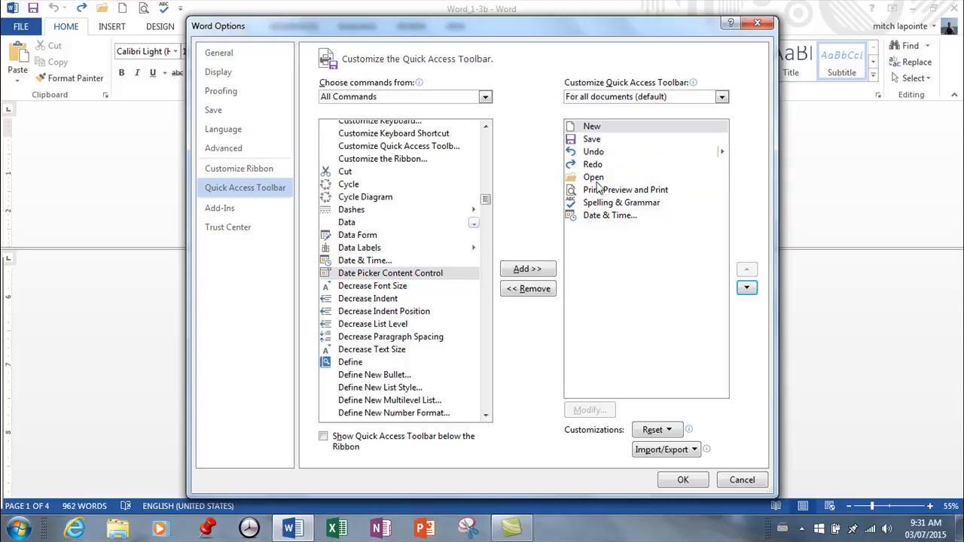
Move the Open command directly after New in the Quick Access Toolbar order.
{"action": "left_click", "coordinate": [594, 178]}
{"action": "left_click", "coordinate": [747, 270]}
{"action": "left_click", "coordinate": [747, 270]}
{"action": "left_click", "coordinate": [747, 270]}
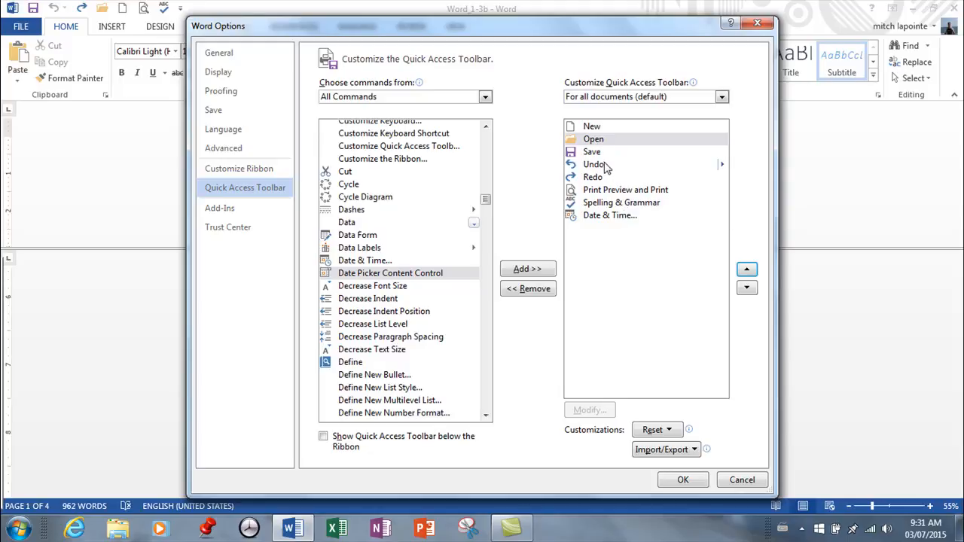
Add the Close command with the folder icon to the Quick Access Toolbar and place it directly after Save.
{"action": "left_click_drag", "start_coordinate": [582, 27], "coordinate": [592, 92]}
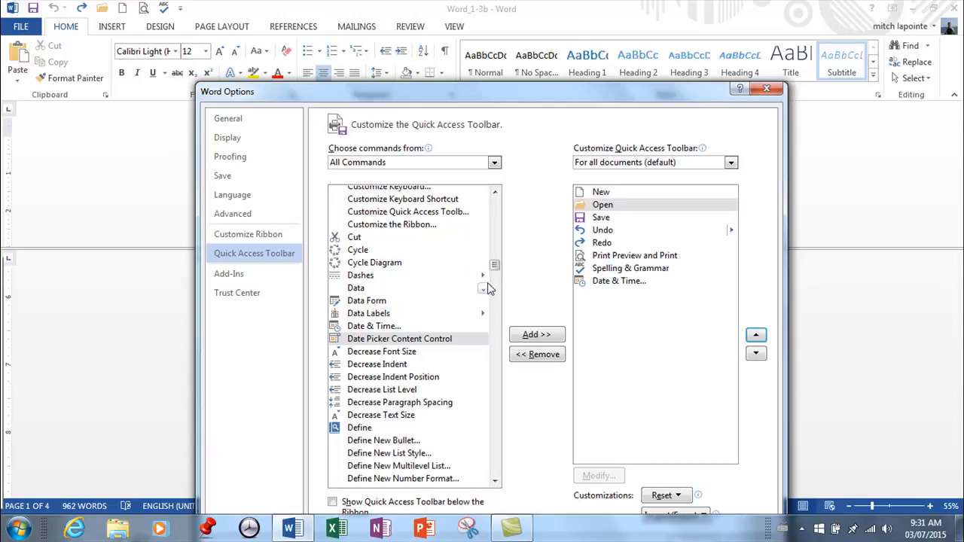
{"action": "left_click_drag", "start_coordinate": [495, 264], "coordinate": [495, 249]}
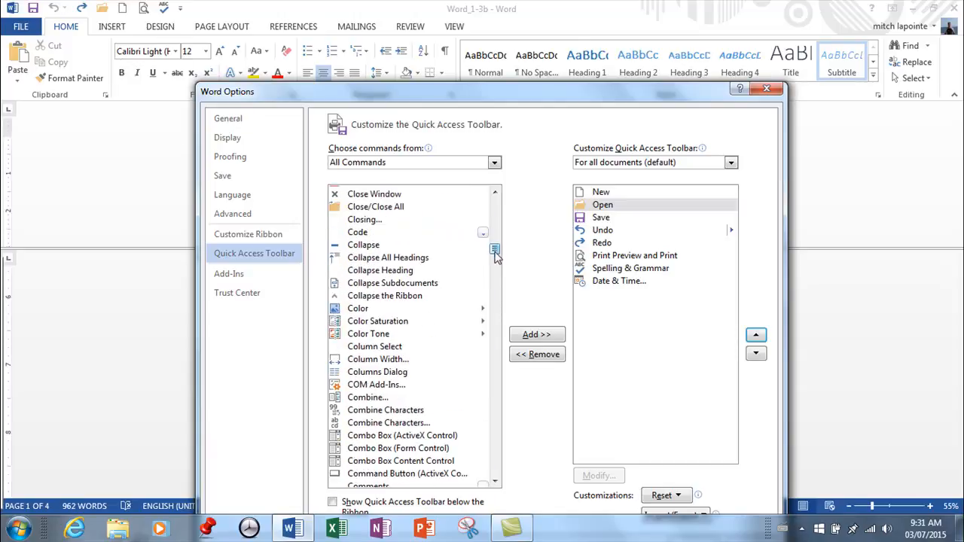
{"action": "left_click", "coordinate": [494, 194]}
{"action": "left_click", "coordinate": [495, 194]}
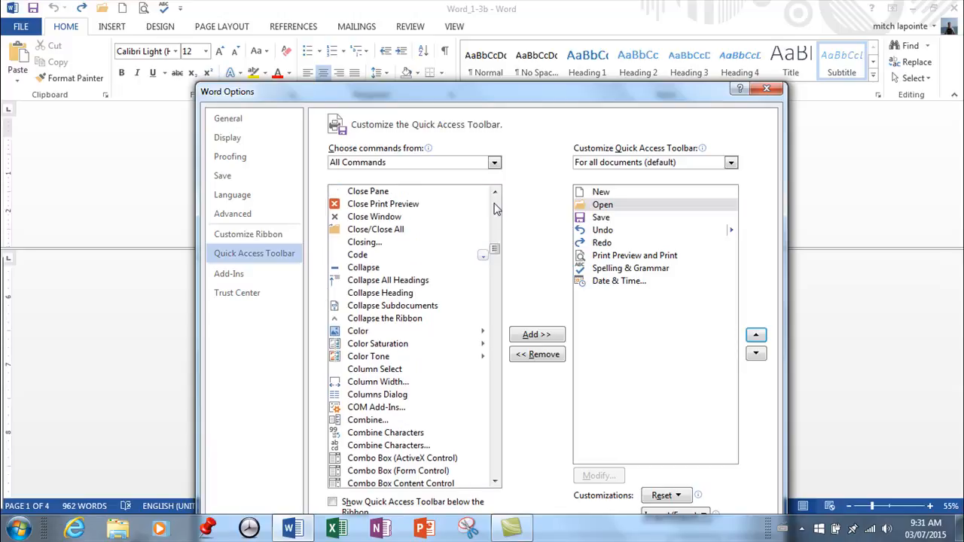
{"action": "left_click", "coordinate": [495, 195]}
{"action": "left_click", "coordinate": [495, 194]}
{"action": "left_click", "coordinate": [494, 195]}
{"action": "left_click", "coordinate": [495, 194]}
{"action": "left_click", "coordinate": [494, 194]}
{"action": "left_click", "coordinate": [495, 194]}
{"action": "left_click", "coordinate": [495, 194]}
{"action": "left_click", "coordinate": [494, 195]}
{"action": "left_click", "coordinate": [495, 195]}
{"action": "left_click", "coordinate": [495, 195]}
{"action": "left_click", "coordinate": [495, 195]}
{"action": "left_click", "coordinate": [495, 195]}
{"action": "left_click", "coordinate": [494, 195]}
{"action": "left_click", "coordinate": [361, 208]}
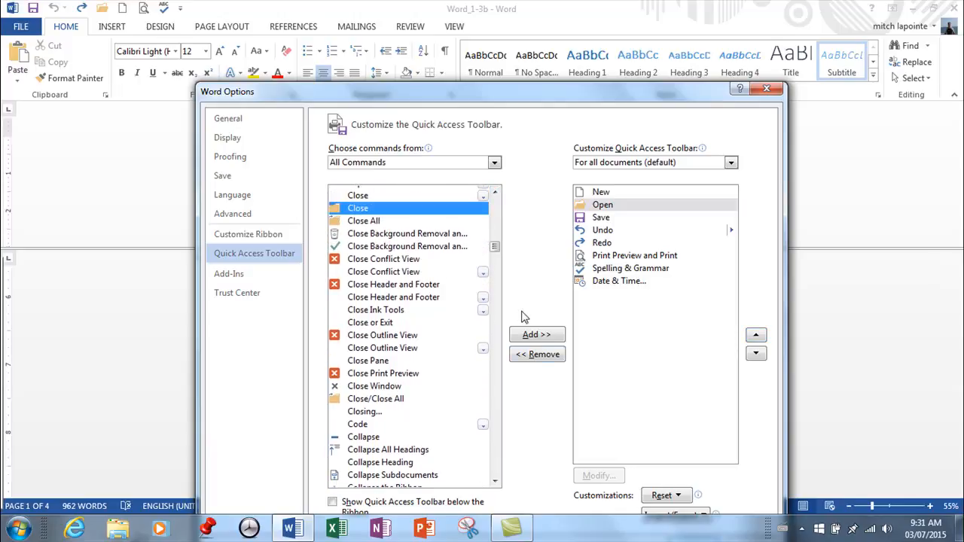
{"action": "left_click", "coordinate": [525, 336]}
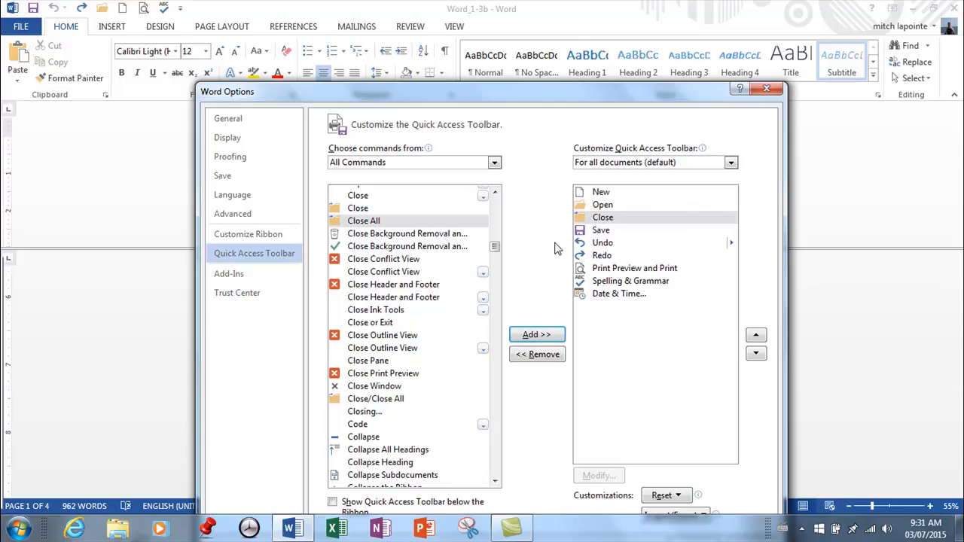
{"action": "left_click", "coordinate": [605, 219]}
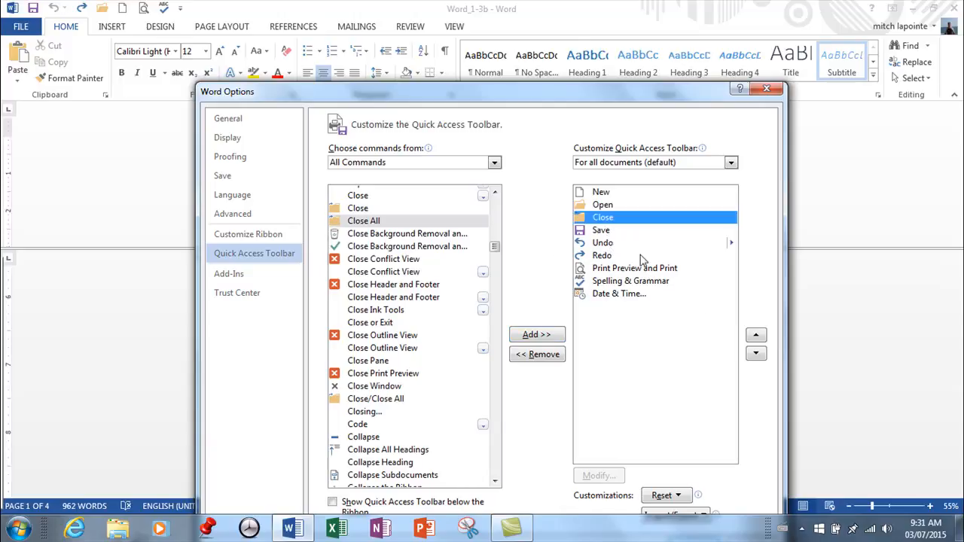
{"action": "left_click", "coordinate": [756, 354]}
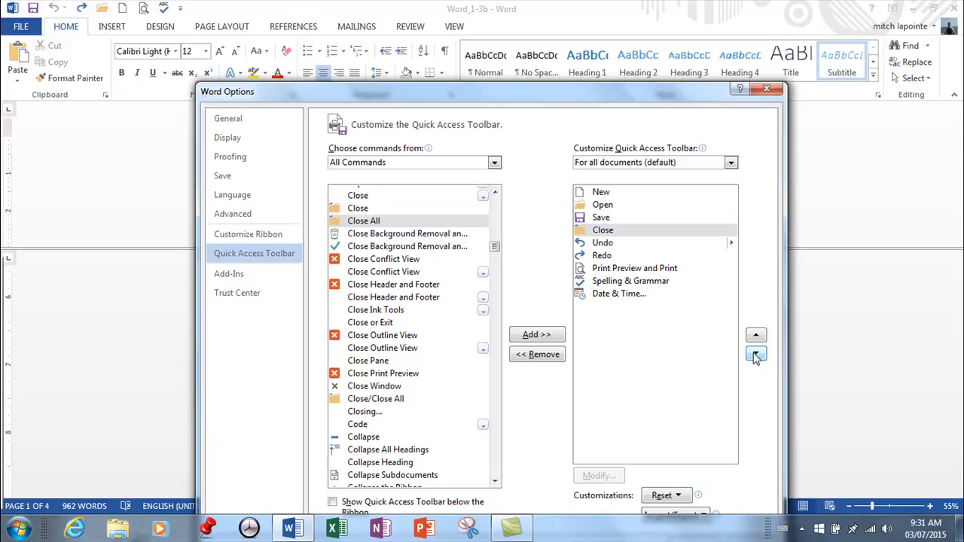
Insert a separator directly after the New command in the Quick Access Toolbar order.
{"action": "left_click", "coordinate": [612, 195]}
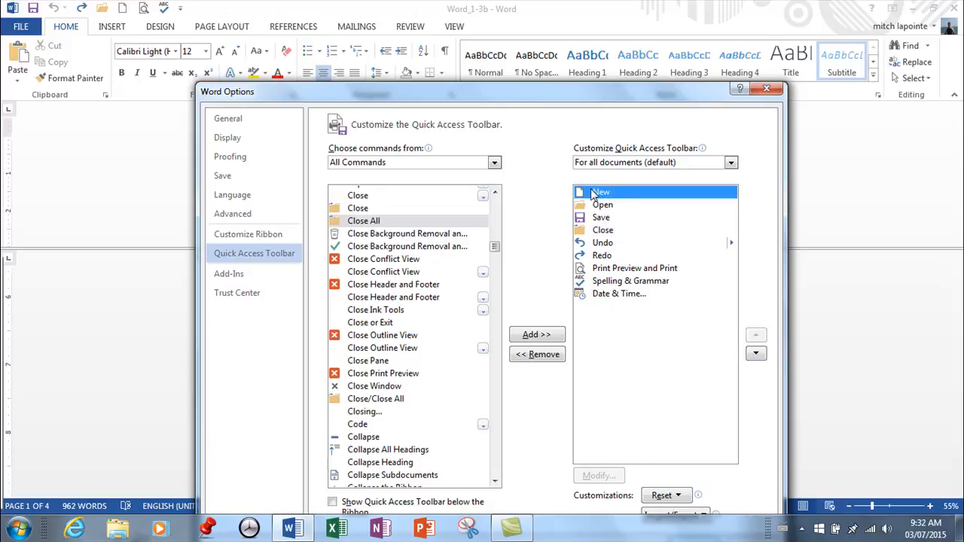
{"action": "left_click", "coordinate": [494, 163]}
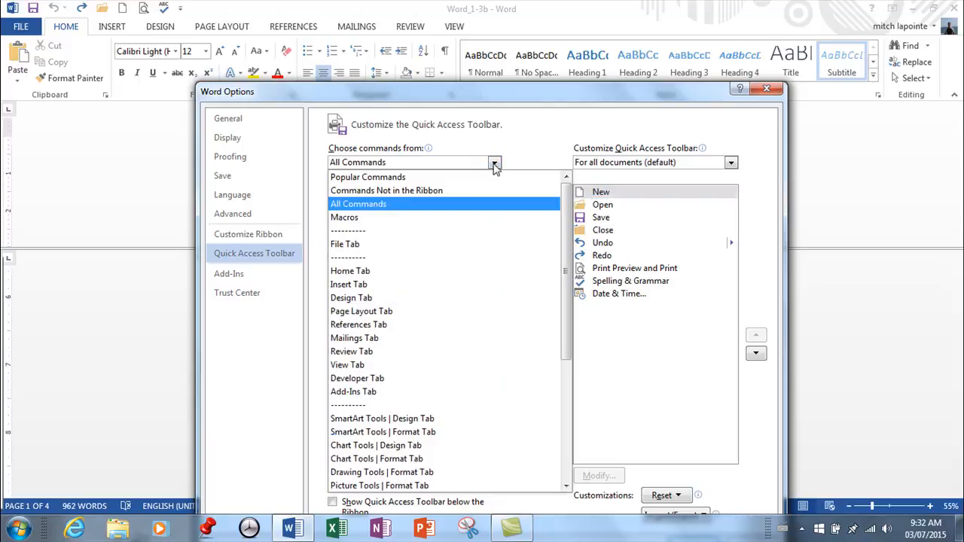
{"action": "left_click", "coordinate": [494, 163]}
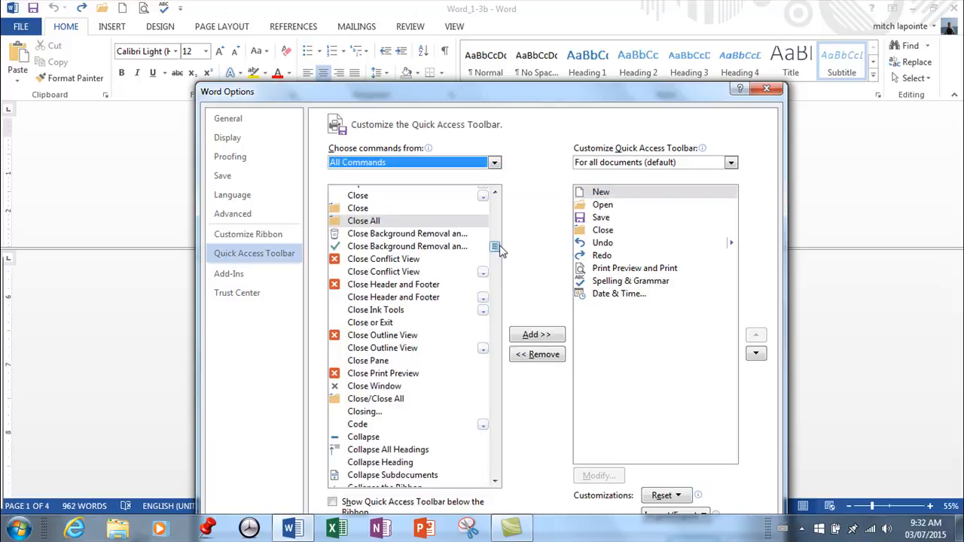
{"action": "left_click_drag", "start_coordinate": [497, 247], "coordinate": [490, 192]}
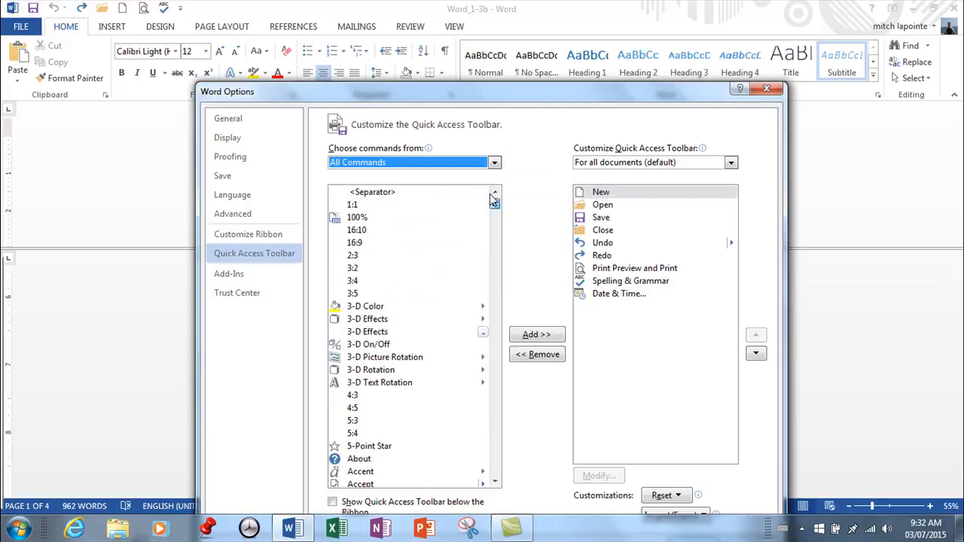
{"action": "left_click", "coordinate": [601, 194]}
{"action": "left_click", "coordinate": [370, 192]}
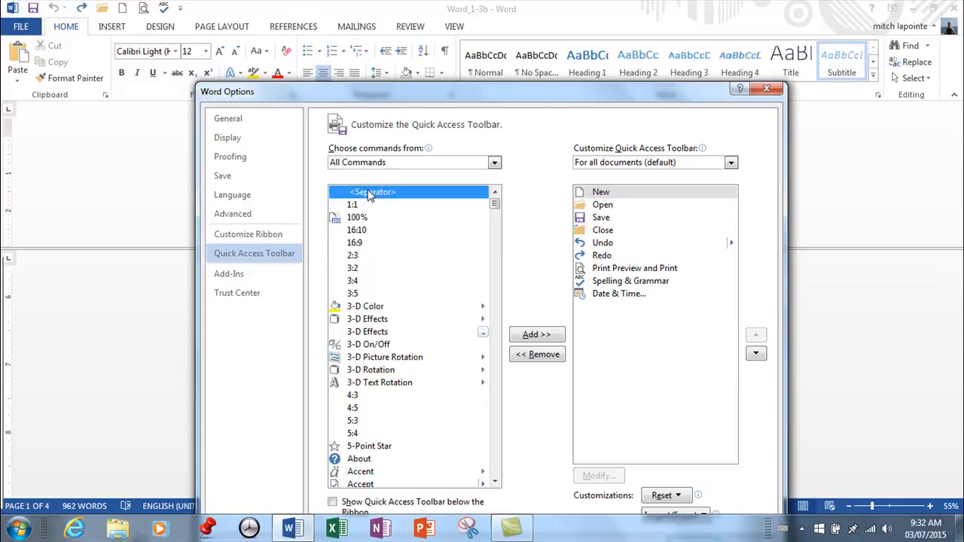
{"action": "left_click", "coordinate": [526, 338]}
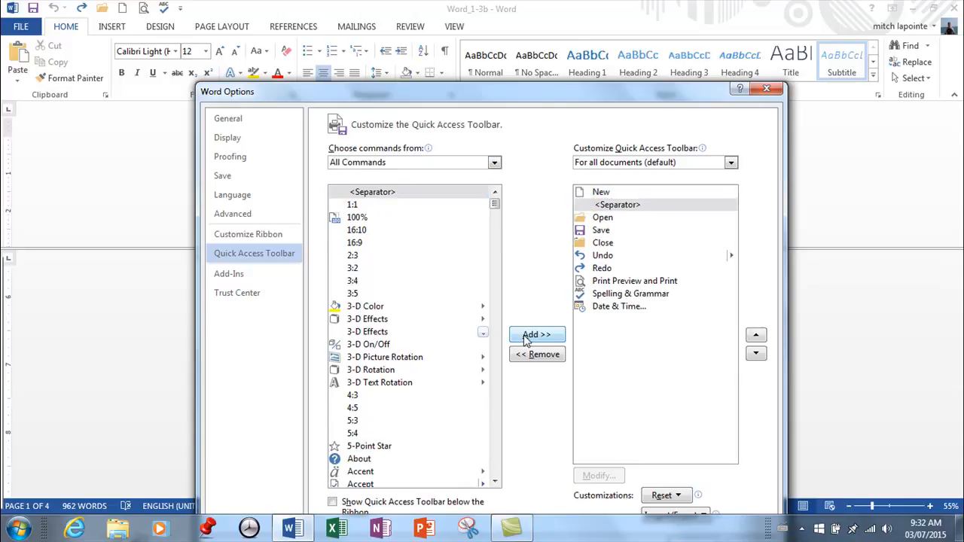
Add the Shrink One Page command to the Quick Access Toolbar directly after Open.
{"action": "left_click", "coordinate": [601, 218]}
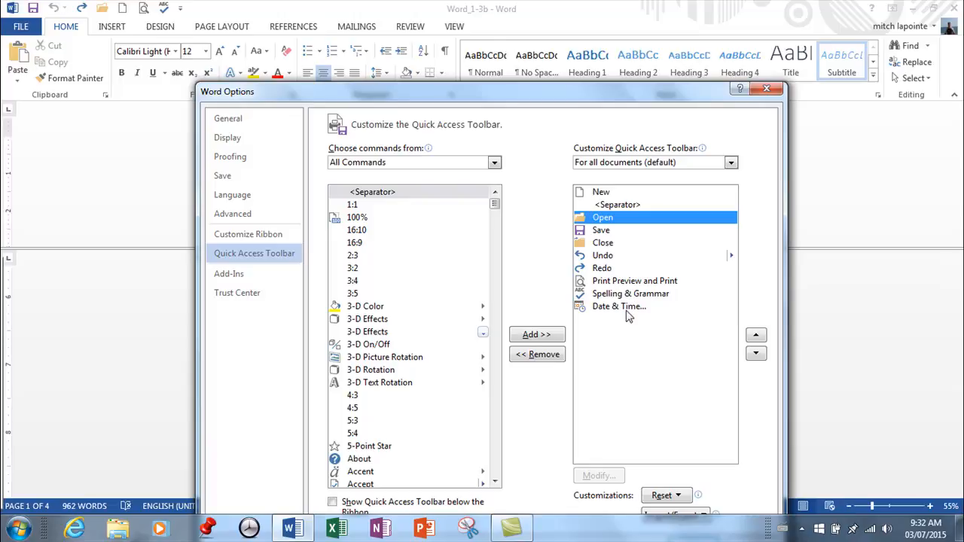
{"action": "left_click_drag", "start_coordinate": [494, 203], "coordinate": [493, 357]}
{"action": "left_click_drag", "start_coordinate": [488, 375], "coordinate": [499, 430]}
{"action": "left_click_drag", "start_coordinate": [496, 480], "coordinate": [498, 481]}
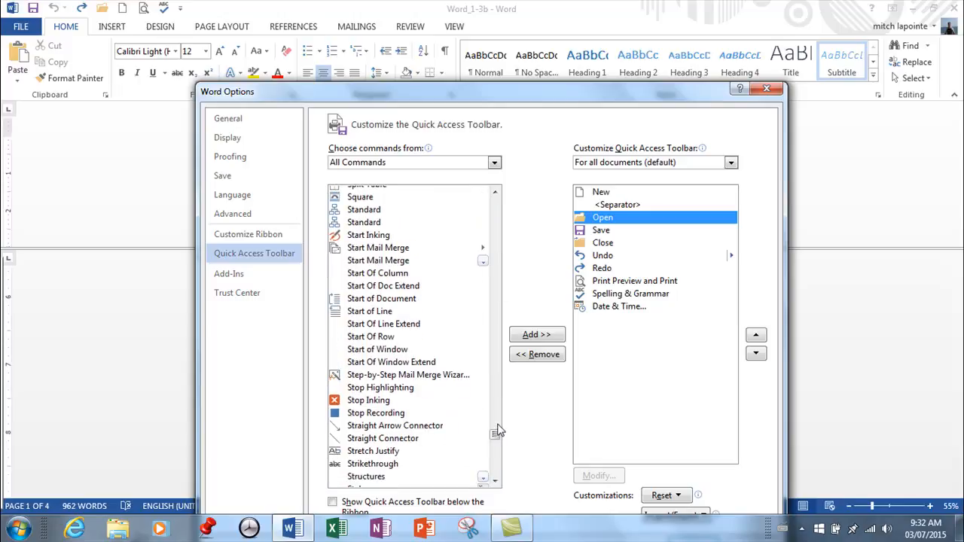
{"action": "left_click_drag", "start_coordinate": [497, 435], "coordinate": [491, 430]}
{"action": "left_click_drag", "start_coordinate": [496, 192], "coordinate": [498, 201]}
{"action": "left_click", "coordinate": [401, 242]}
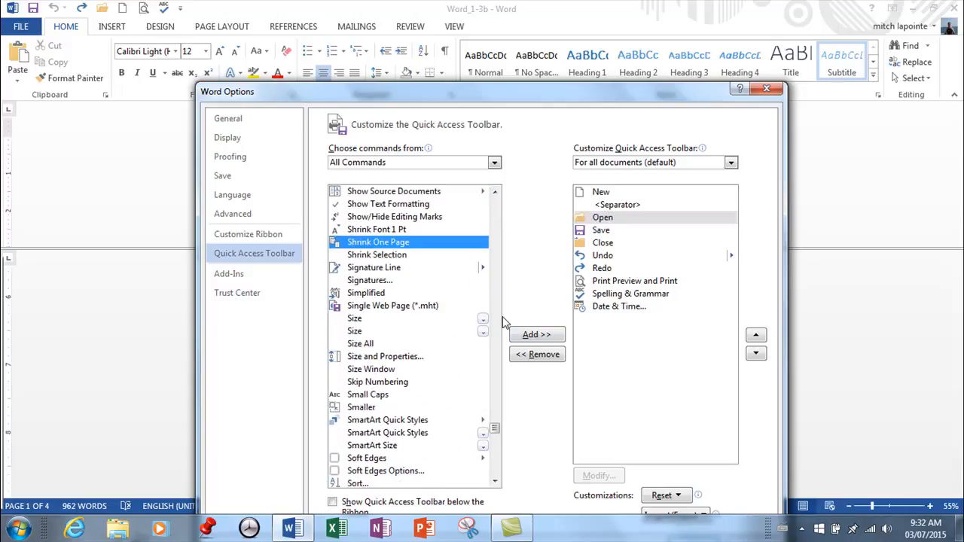
{"action": "left_click", "coordinate": [556, 337]}
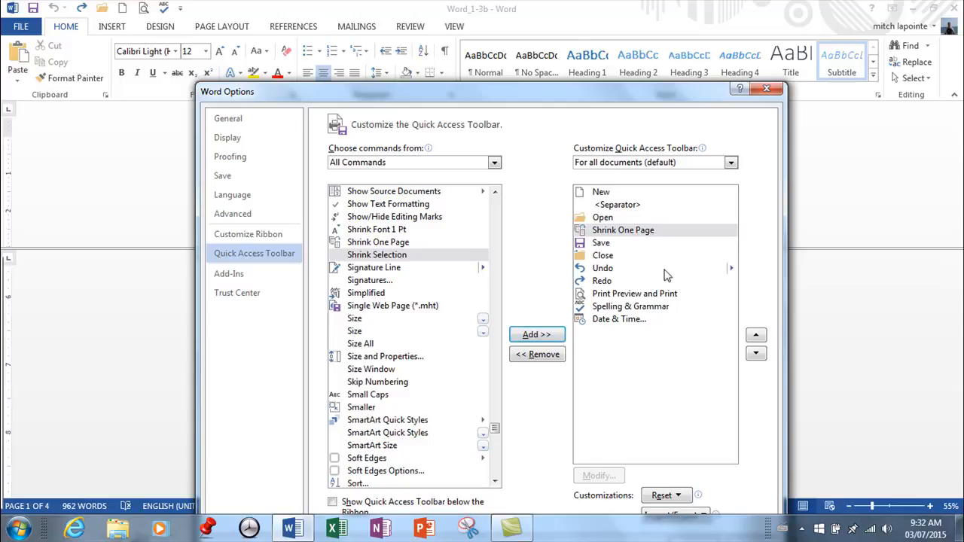
Move Shrink One Page to the last position in the Quick Access Toolbar order, after Date & Time.
{"action": "left_click", "coordinate": [757, 354]}
{"action": "left_click", "coordinate": [759, 354]}
{"action": "left_click", "coordinate": [759, 353]}
{"action": "left_click", "coordinate": [759, 354]}
{"action": "left_click", "coordinate": [760, 354]}
{"action": "left_click", "coordinate": [759, 354]}
{"action": "left_click", "coordinate": [759, 354]}
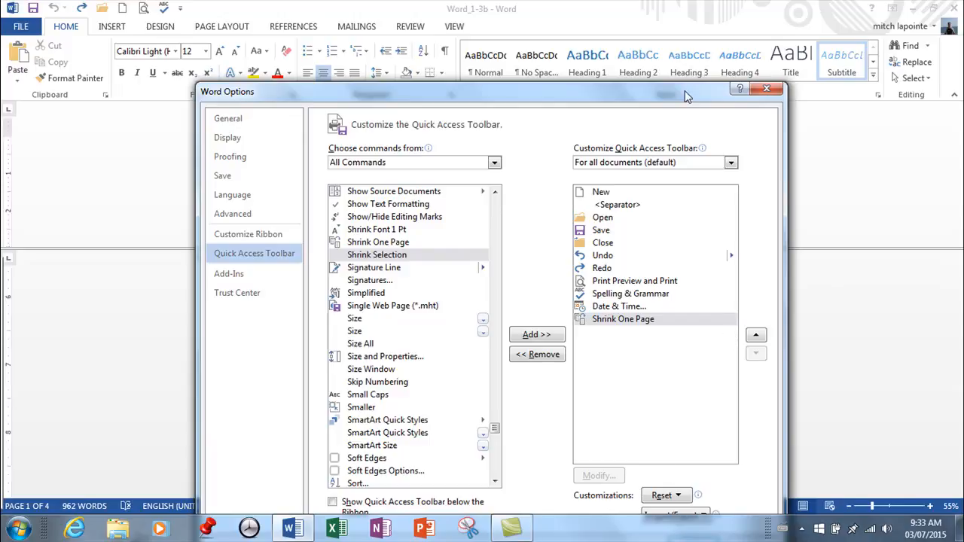
Check which documents the toolbar can be customized for, keep it for all documents, and apply the Quick Access Toolbar changes.
{"action": "left_click_drag", "start_coordinate": [685, 96], "coordinate": [673, 45]}
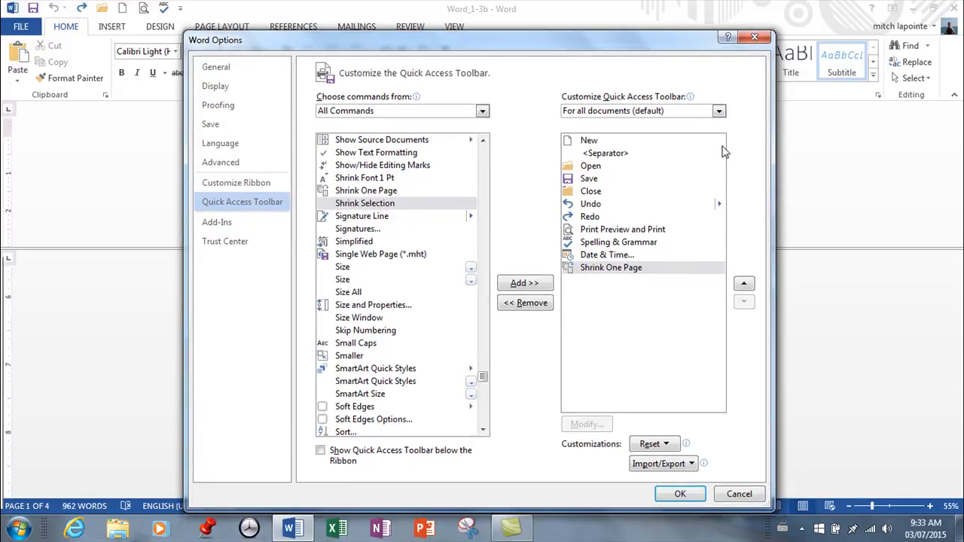
{"action": "left_click", "coordinate": [719, 111]}
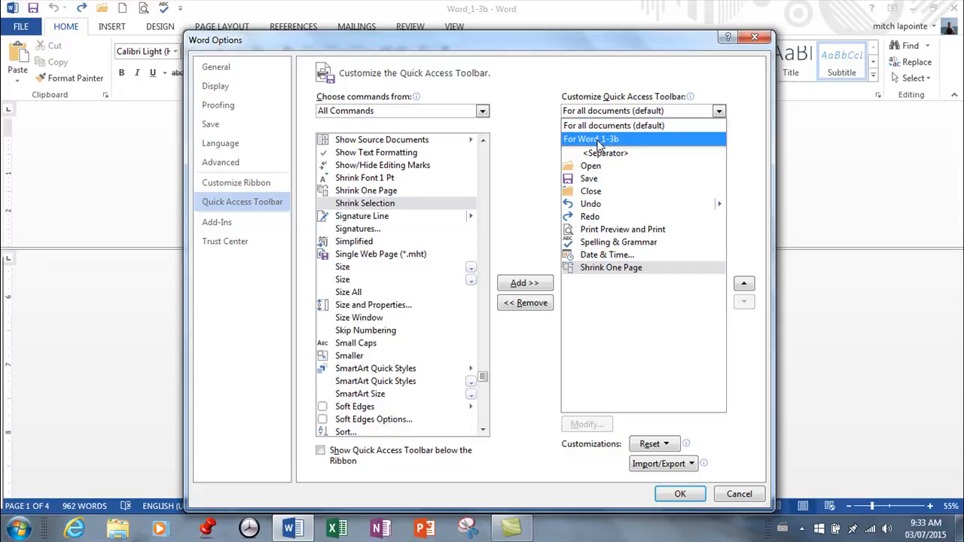
{"action": "left_click", "coordinate": [680, 494]}
{"action": "left_click", "coordinate": [680, 494]}
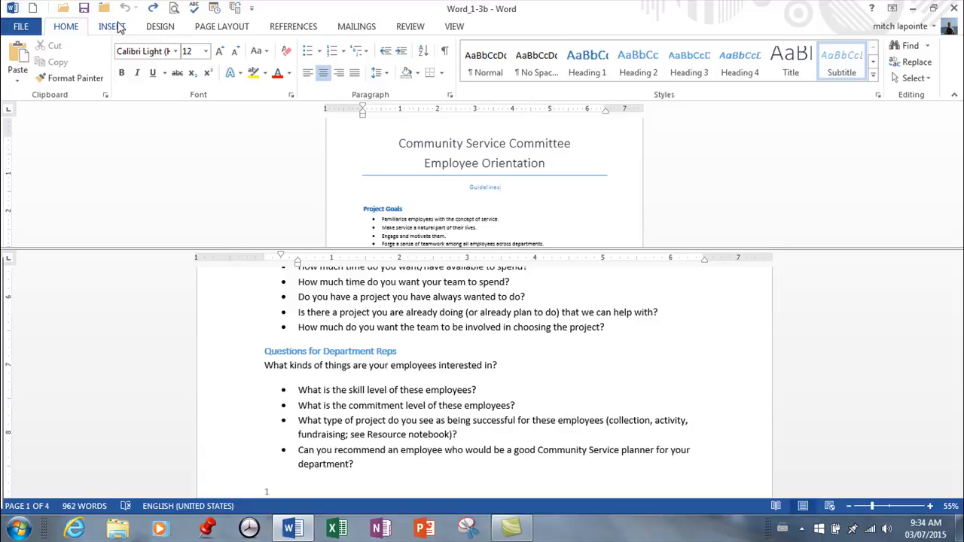
Open the ribbon customization options and add a new custom tab after Home.
{"action": "right_click", "coordinate": [86, 60]}
{"action": "left_click", "coordinate": [125, 116]}
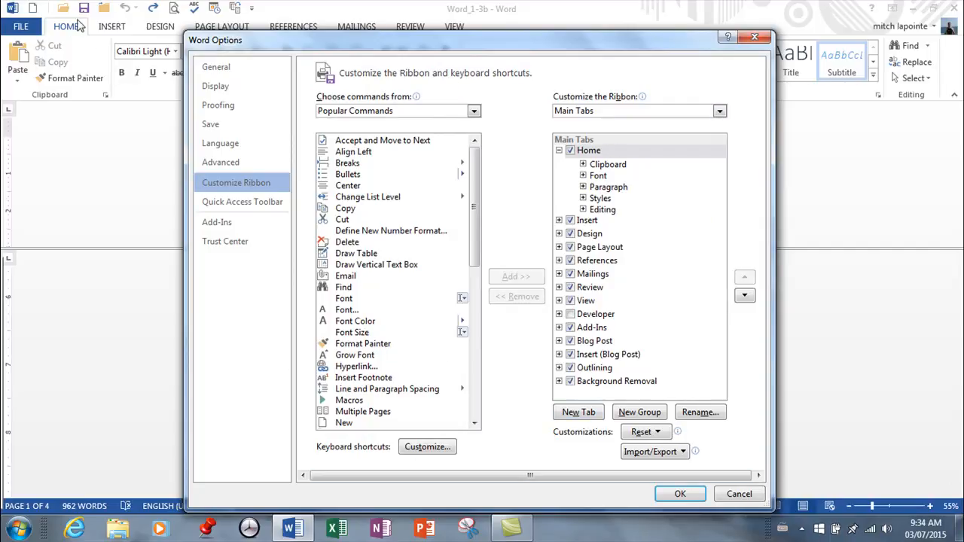
{"action": "left_click", "coordinate": [579, 413]}
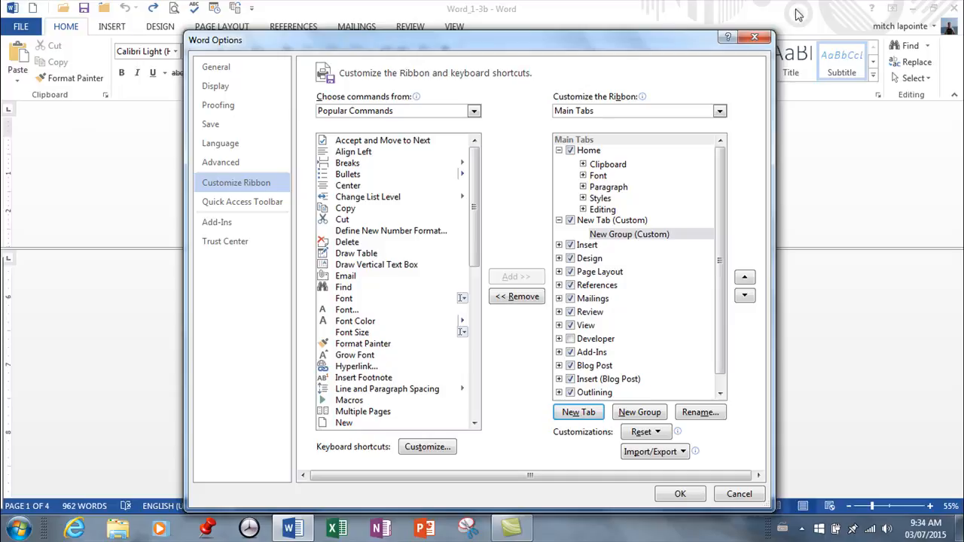
Move the new custom group down through the main tabs to the end of the View tab.
{"action": "left_click", "coordinate": [745, 297]}
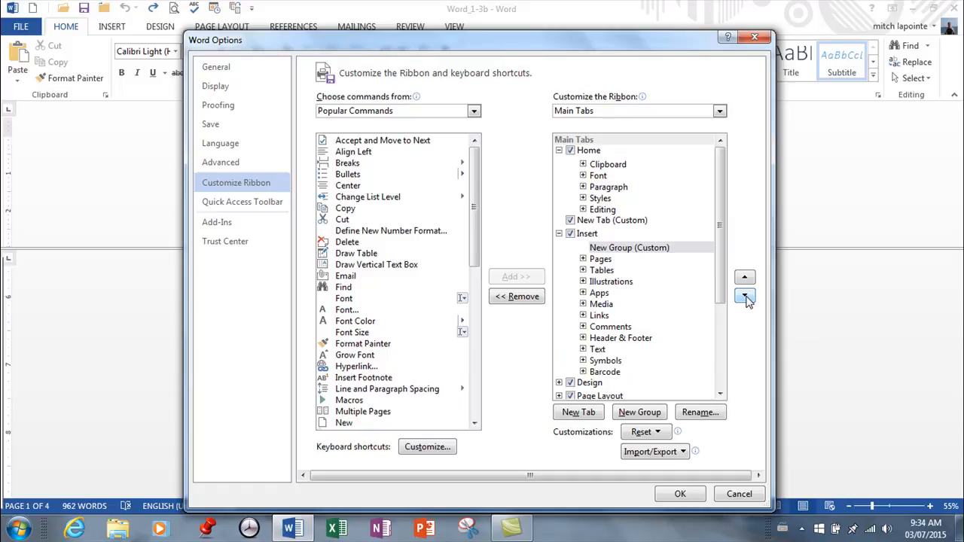
{"action": "left_click", "coordinate": [745, 298]}
{"action": "left_click", "coordinate": [745, 297]}
{"action": "left_click", "coordinate": [745, 298]}
{"action": "left_click", "coordinate": [744, 298]}
{"action": "left_click", "coordinate": [745, 297]}
{"action": "left_click", "coordinate": [745, 298]}
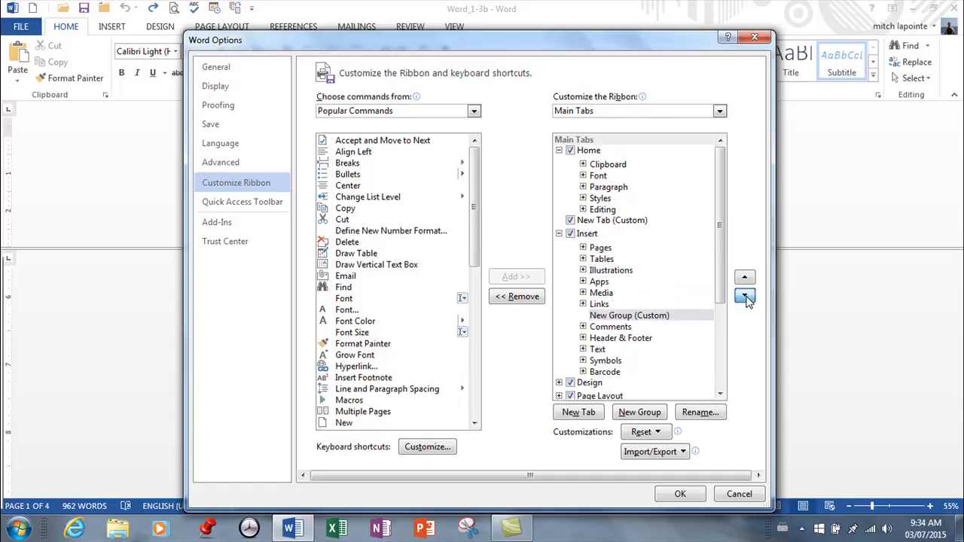
{"action": "left_click", "coordinate": [745, 297]}
{"action": "left_click", "coordinate": [745, 297]}
{"action": "left_click", "coordinate": [744, 298]}
{"action": "left_click", "coordinate": [744, 298]}
{"action": "left_click", "coordinate": [744, 298]}
{"action": "left_click", "coordinate": [744, 298]}
{"action": "left_click", "coordinate": [745, 298]}
{"action": "left_click", "coordinate": [744, 298]}
{"action": "left_click", "coordinate": [745, 298]}
{"action": "left_click", "coordinate": [744, 297]}
{"action": "left_click", "coordinate": [745, 298]}
{"action": "left_click", "coordinate": [745, 298]}
{"action": "left_click", "coordinate": [744, 298]}
{"action": "left_click", "coordinate": [745, 298]}
{"action": "left_click", "coordinate": [744, 298]}
{"action": "left_click", "coordinate": [745, 297]}
{"action": "triple_click", "coordinate": [745, 298]}
{"action": "double_click", "coordinate": [744, 297]}
{"action": "triple_click", "coordinate": [745, 298]}
{"action": "double_click", "coordinate": [745, 297]}
{"action": "left_click", "coordinate": [745, 298]}
{"action": "double_click", "coordinate": [745, 297]}
{"action": "triple_click", "coordinate": [745, 298]}
{"action": "triple_click", "coordinate": [745, 297]}
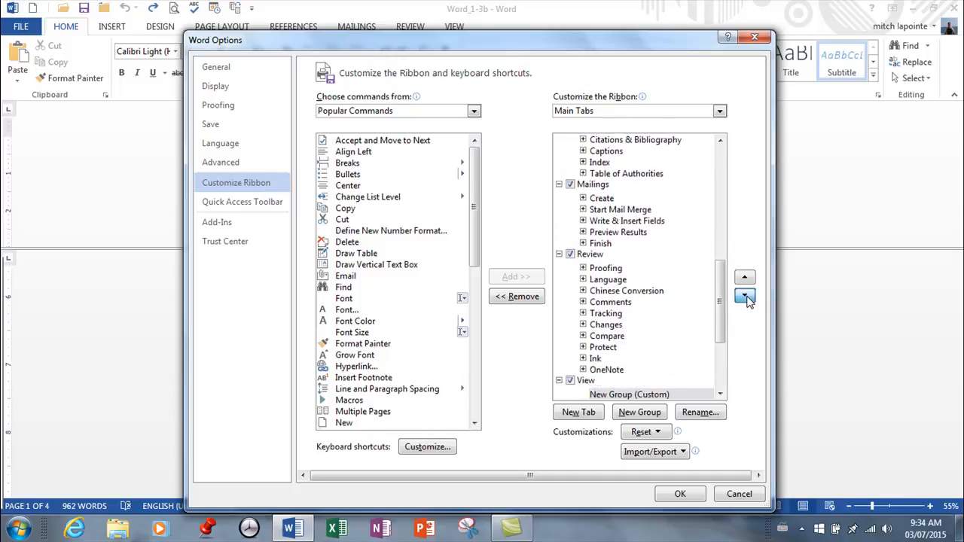
{"action": "double_click", "coordinate": [745, 298]}
{"action": "left_click", "coordinate": [744, 297]}
{"action": "left_click", "coordinate": [745, 298]}
{"action": "left_click", "coordinate": [744, 298]}
{"action": "left_click", "coordinate": [744, 298]}
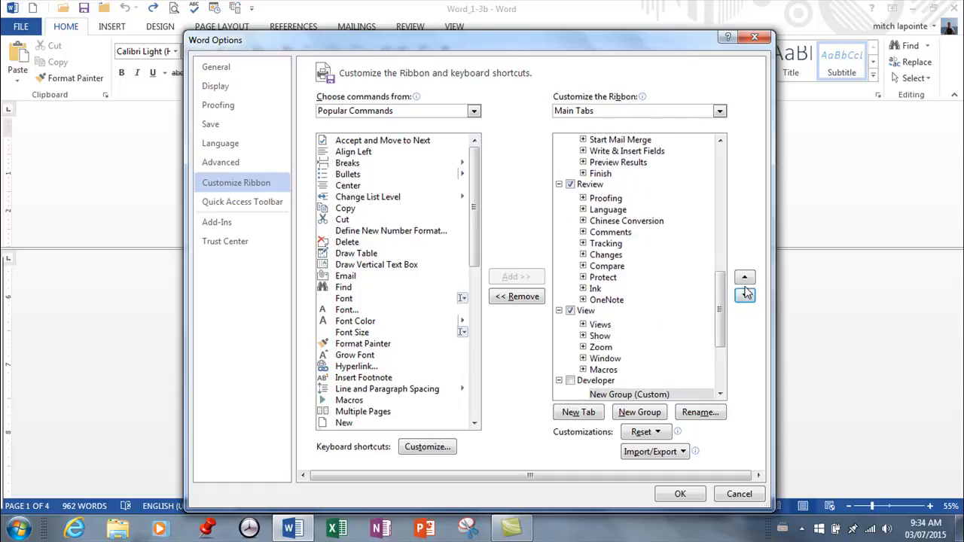
{"action": "left_click", "coordinate": [745, 280]}
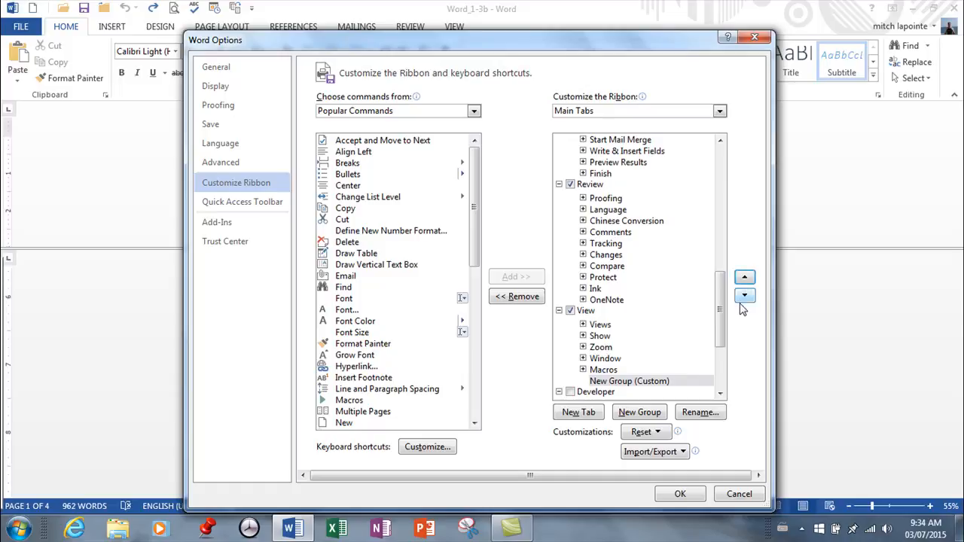
Add another custom tab after View and remove the custom group left inside the View tab.
{"action": "left_click", "coordinate": [580, 413]}
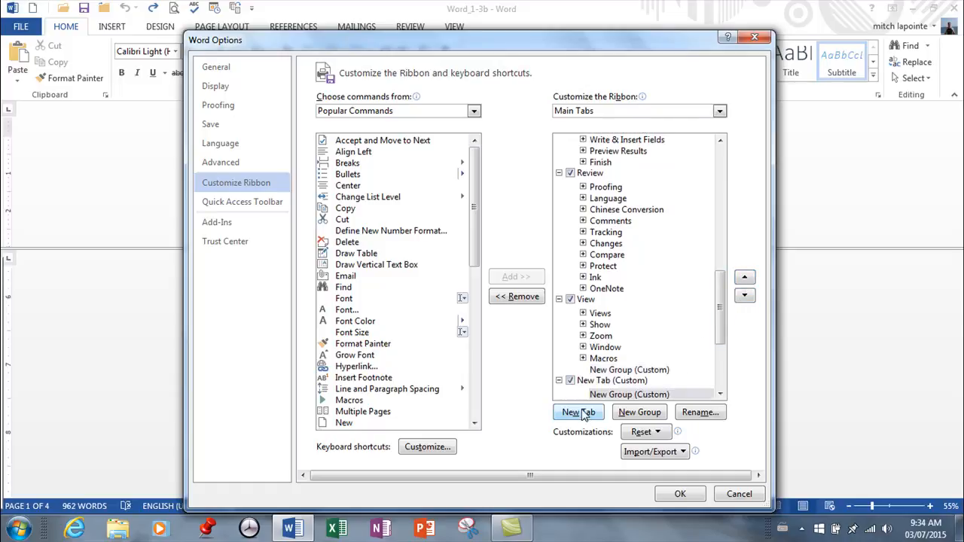
{"action": "left_click", "coordinate": [625, 373]}
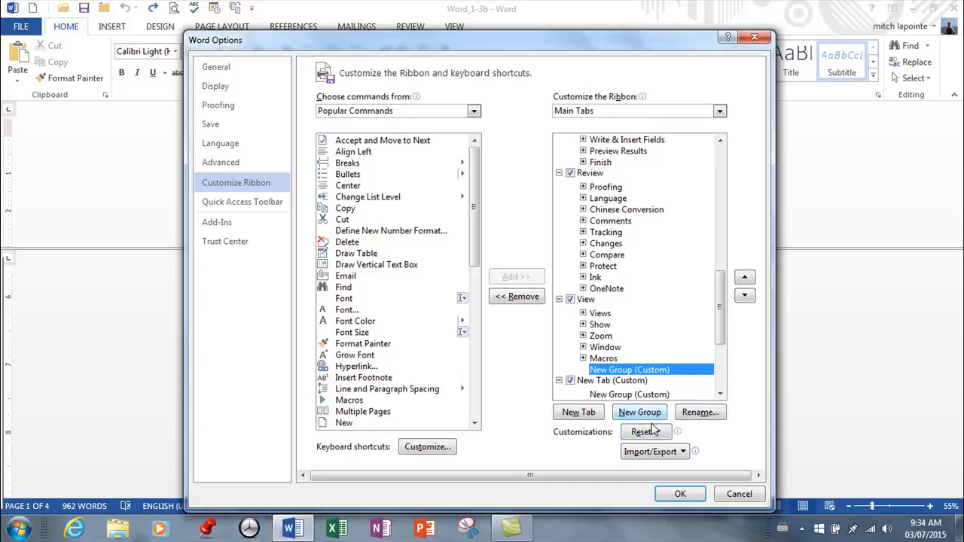
{"action": "left_click", "coordinate": [505, 299]}
Rename the custom tab that follows View to Mine.
{"action": "left_click", "coordinate": [622, 370]}
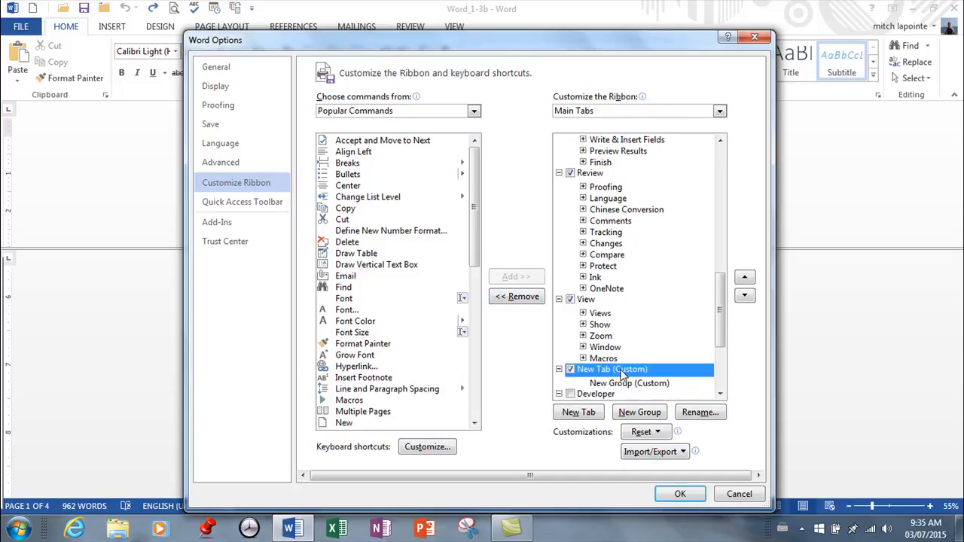
{"action": "left_click", "coordinate": [697, 412]}
{"action": "type", "text": "M"}
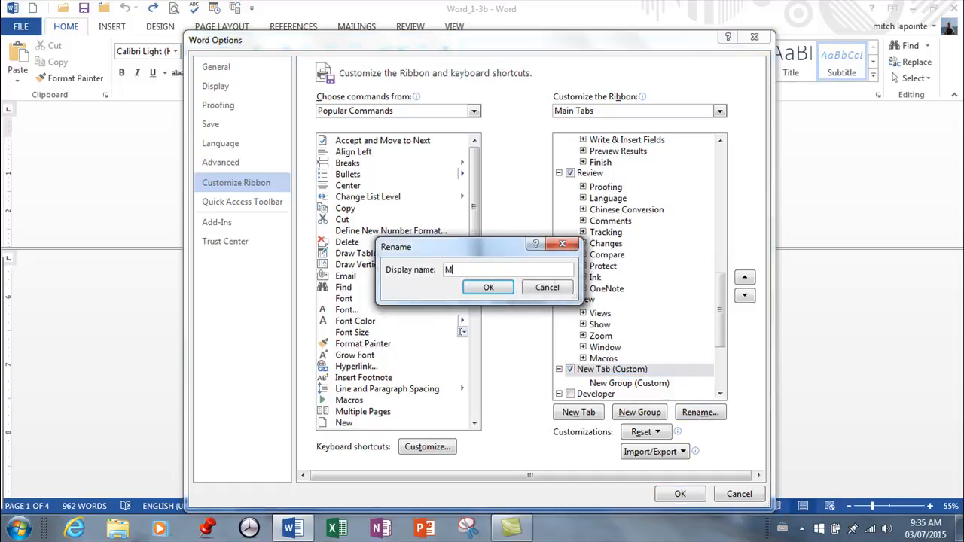
{"action": "type", "text": "ine"}
{"action": "left_click", "coordinate": [498, 287]}
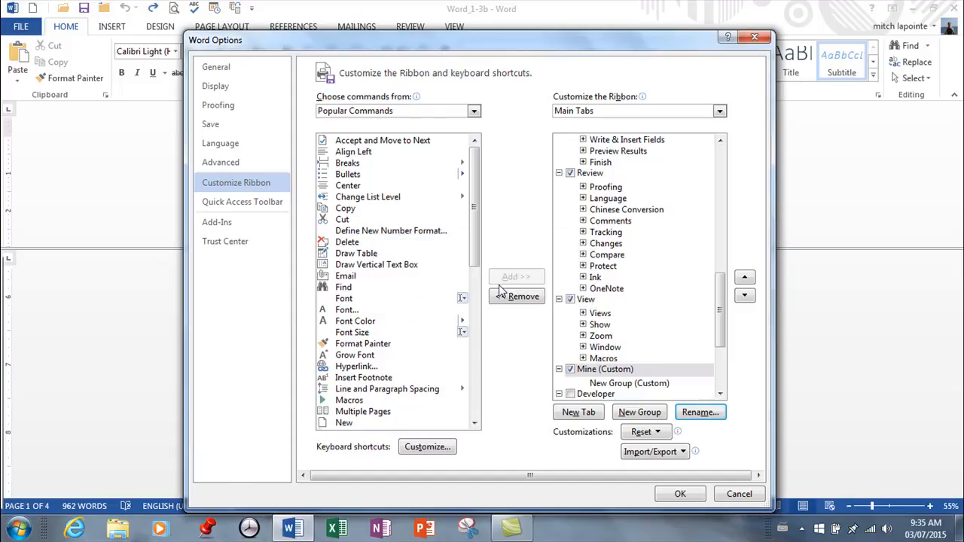
Add Cut, Delete and Font Size to the Mine tab's custom group, apply the changes and show the Mine tab.
{"action": "left_click", "coordinate": [643, 384]}
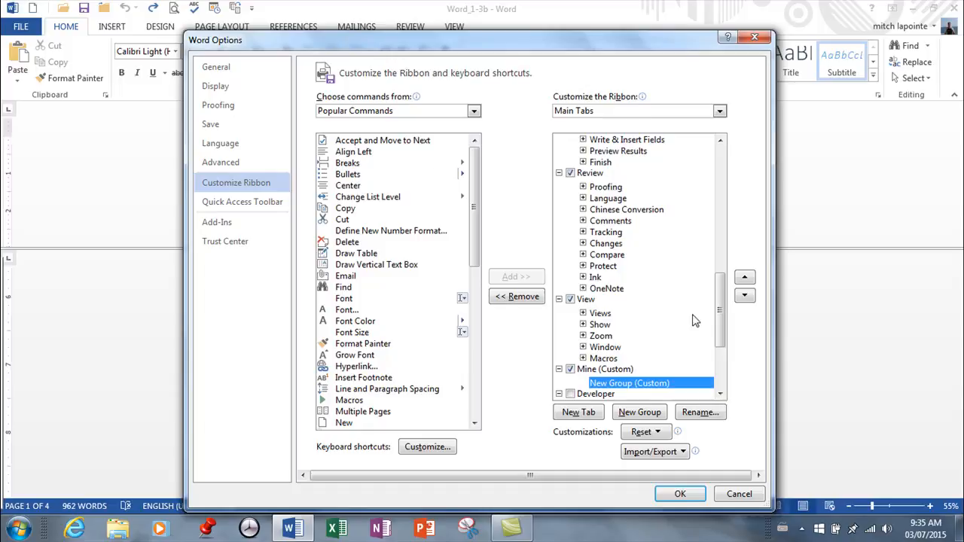
{"action": "left_click", "coordinate": [339, 221]}
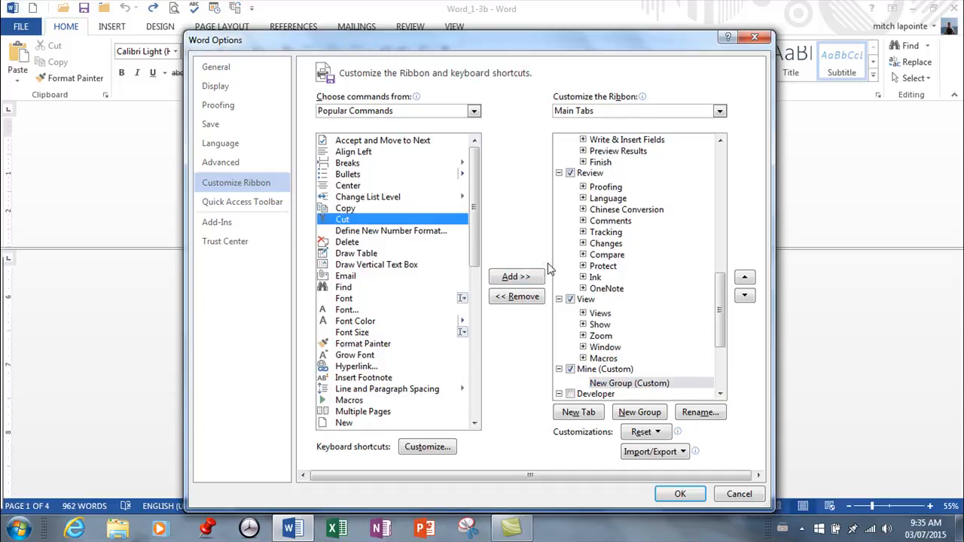
{"action": "left_click", "coordinate": [521, 279]}
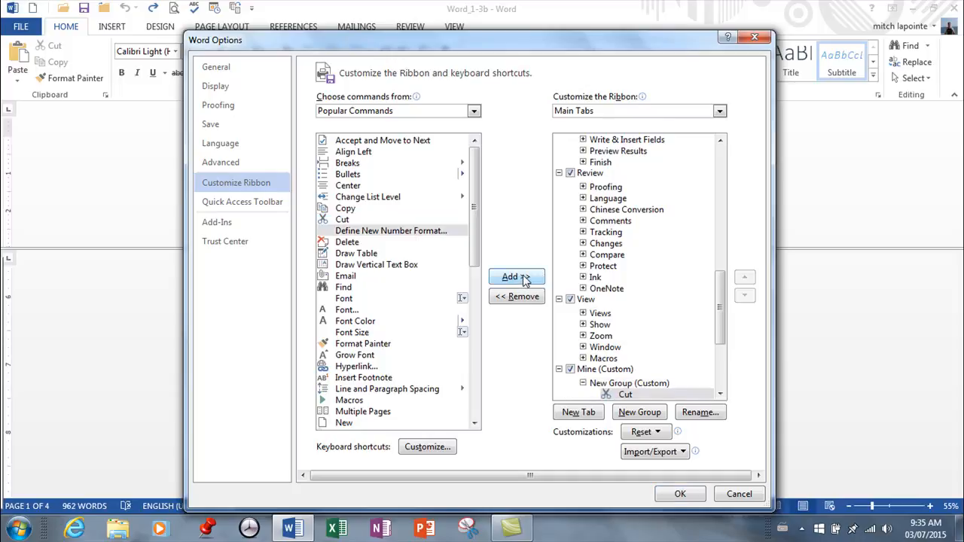
{"action": "left_click", "coordinate": [354, 242]}
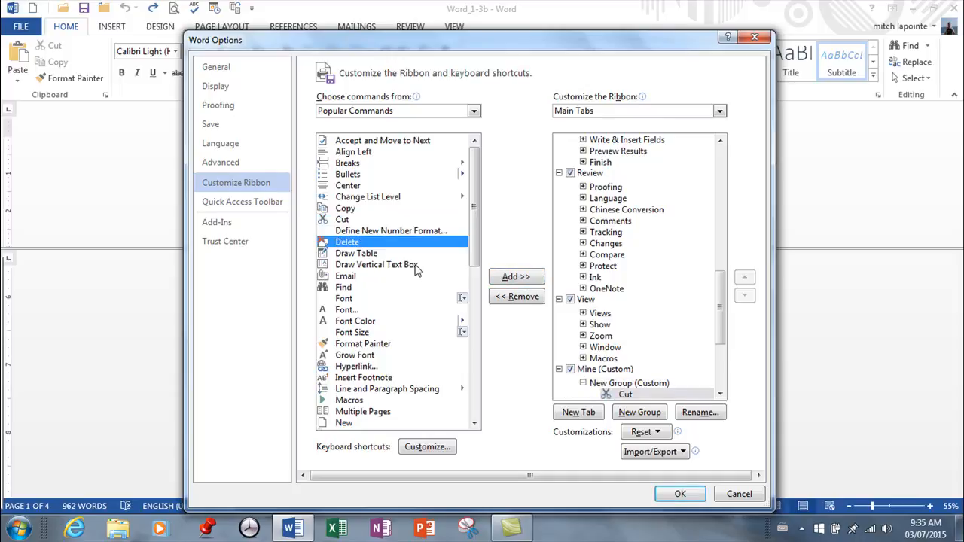
{"action": "left_click", "coordinate": [505, 279]}
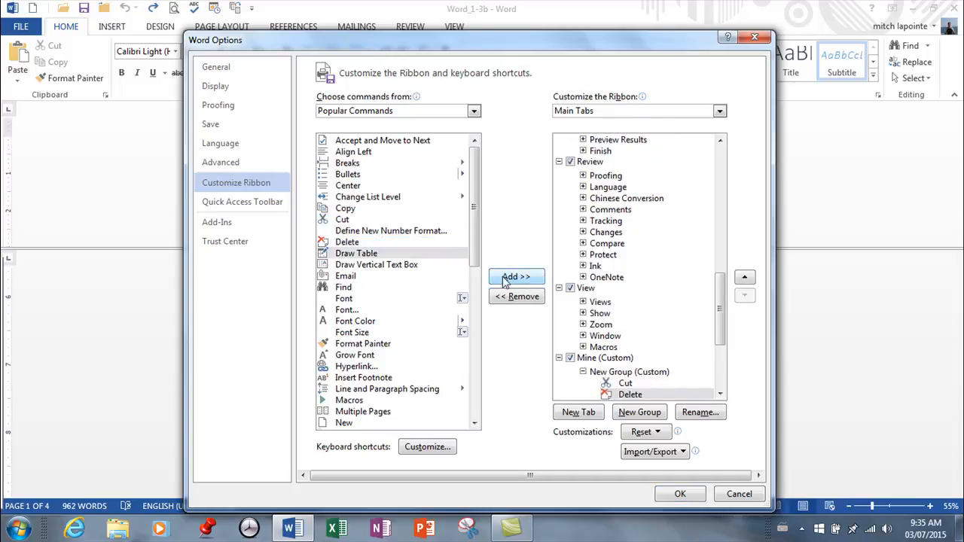
{"action": "left_click", "coordinate": [367, 333]}
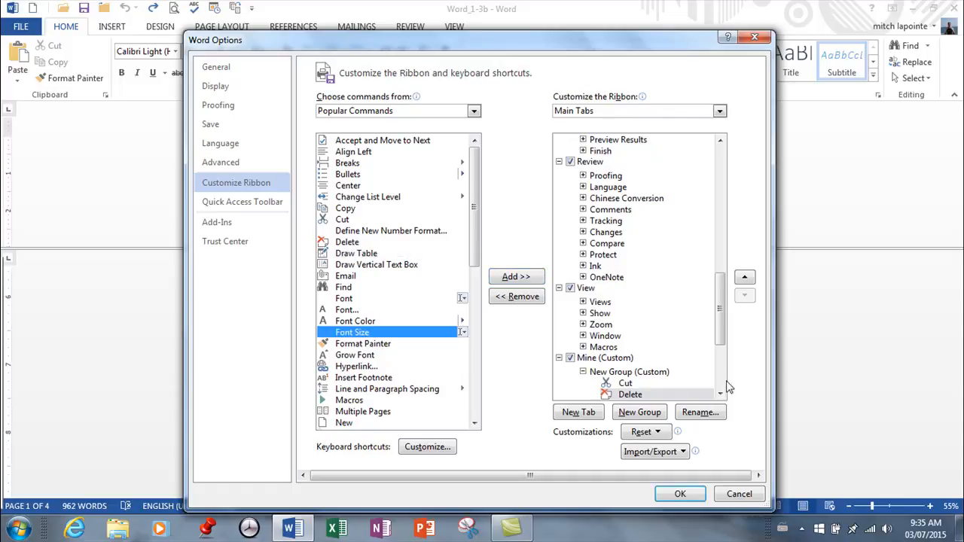
{"action": "left_click", "coordinate": [519, 280]}
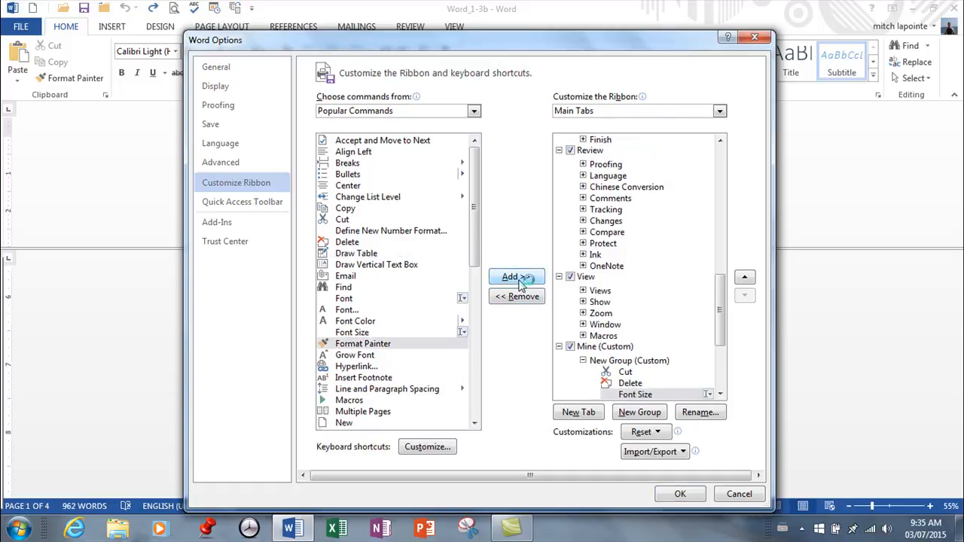
{"action": "left_click", "coordinate": [681, 494]}
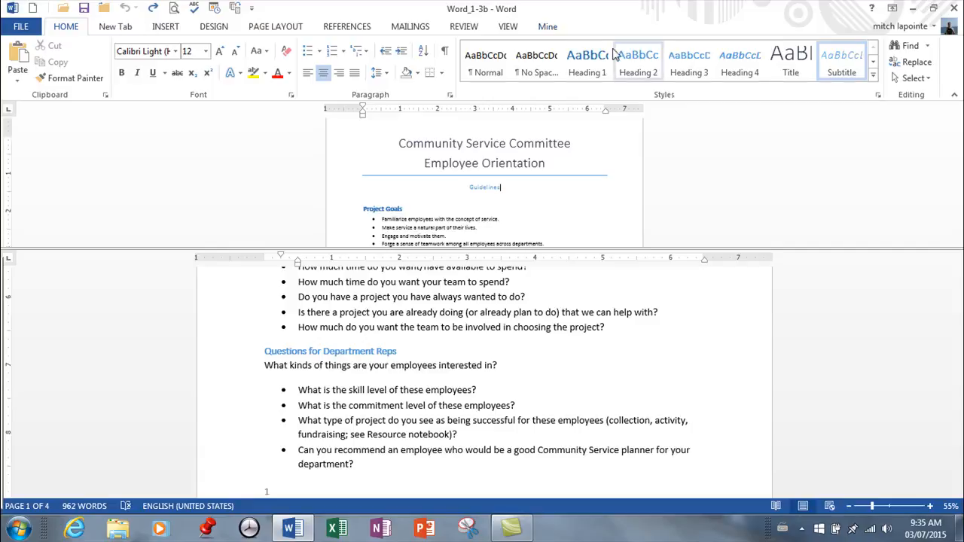
{"action": "left_click", "coordinate": [548, 28]}
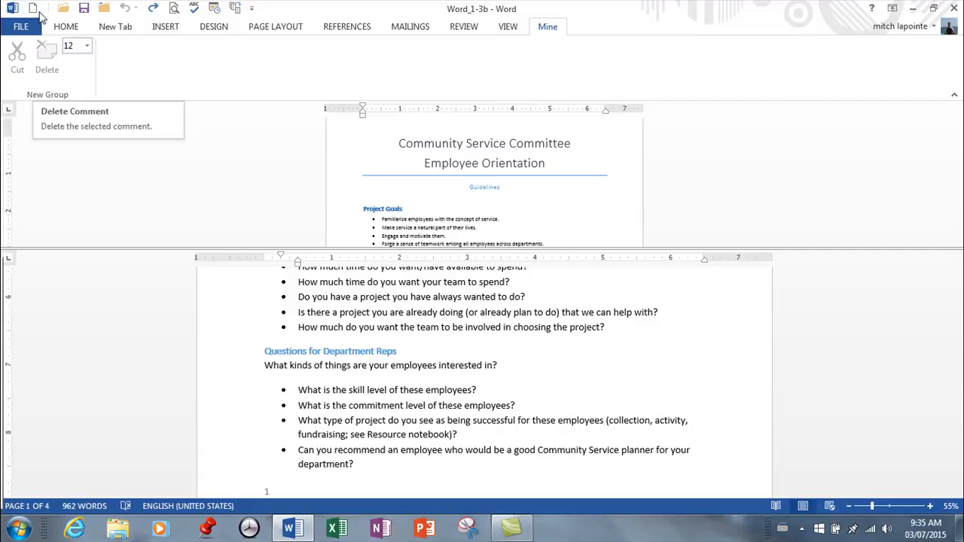
Reopen the ribbon customization options and examine the reset choices with the Mine tab selected.
{"action": "right_click", "coordinate": [169, 30]}
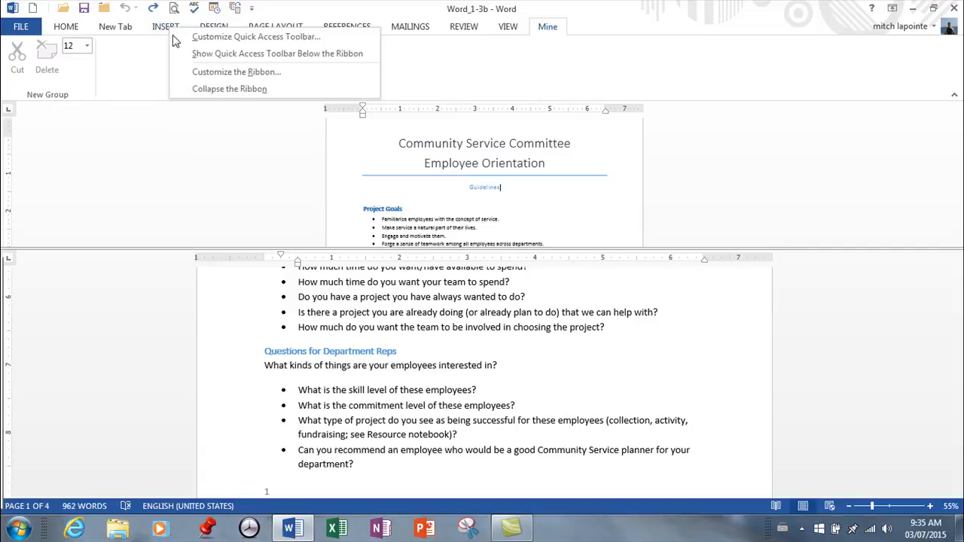
{"action": "left_click", "coordinate": [216, 71]}
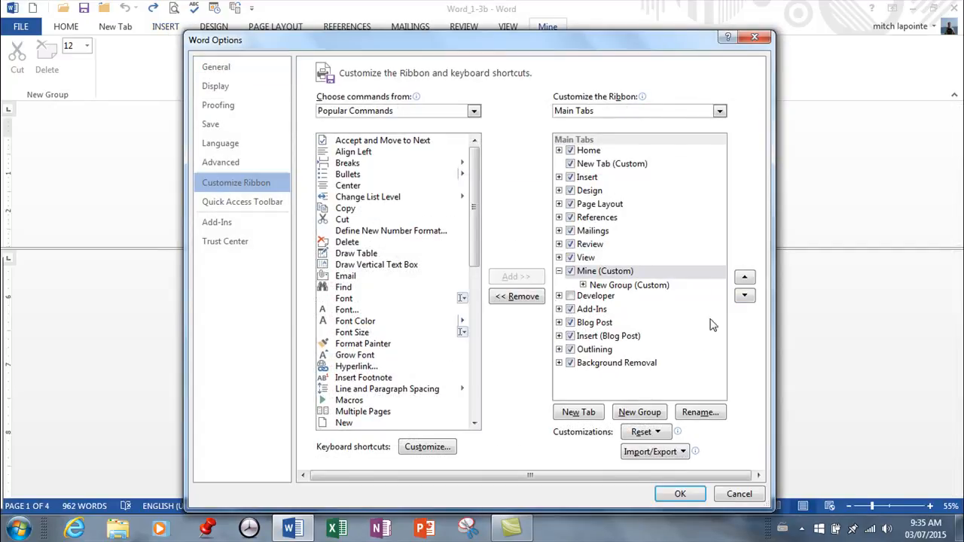
{"action": "left_click", "coordinate": [660, 434]}
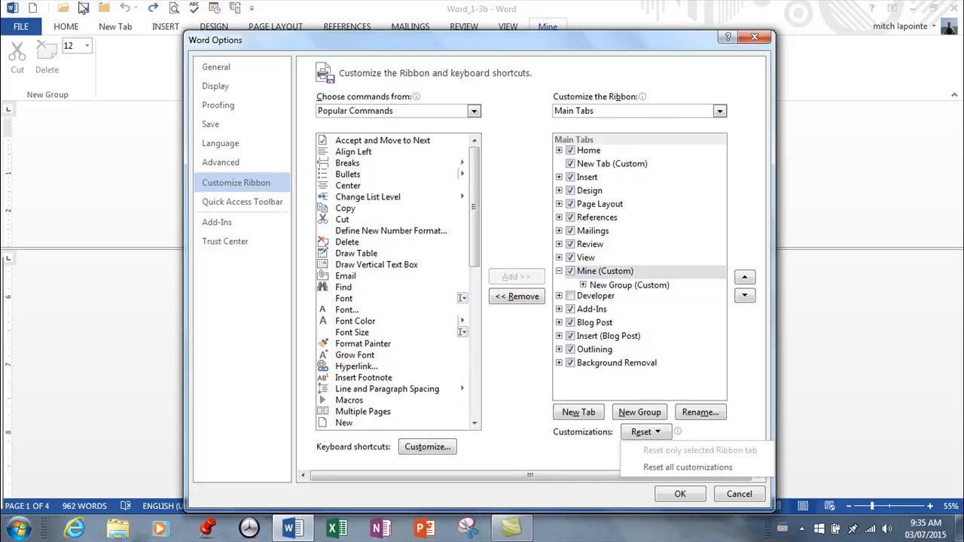
{"action": "left_click", "coordinate": [615, 275]}
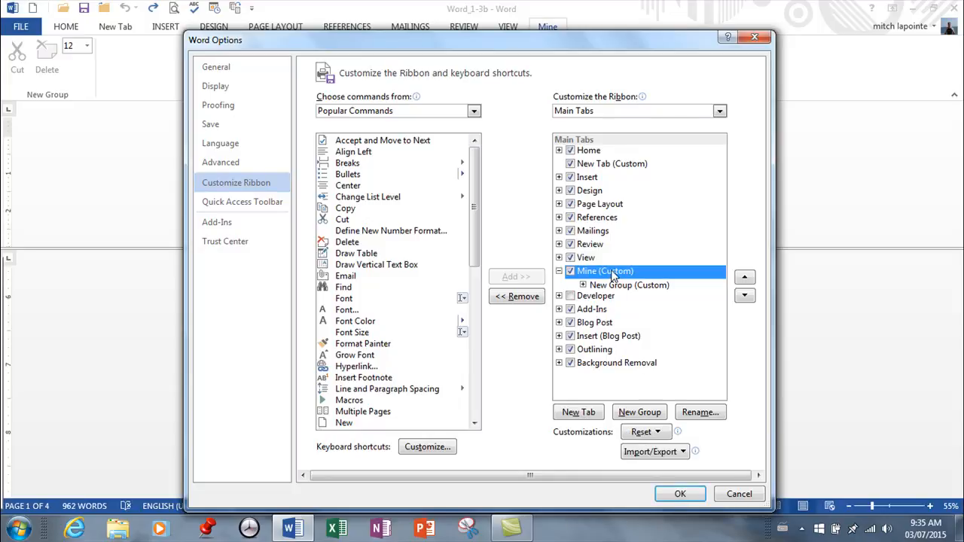
{"action": "left_click", "coordinate": [657, 432]}
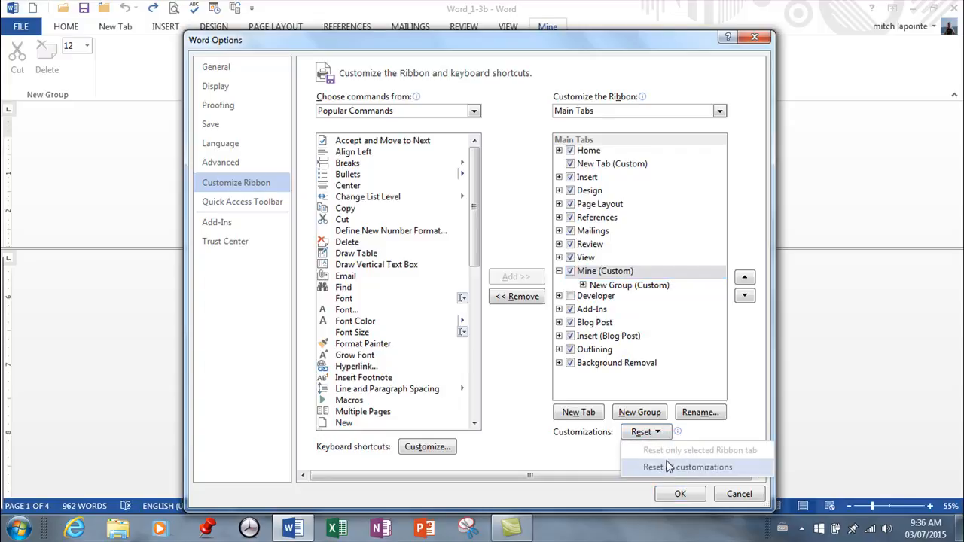
{"action": "left_click", "coordinate": [652, 430]}
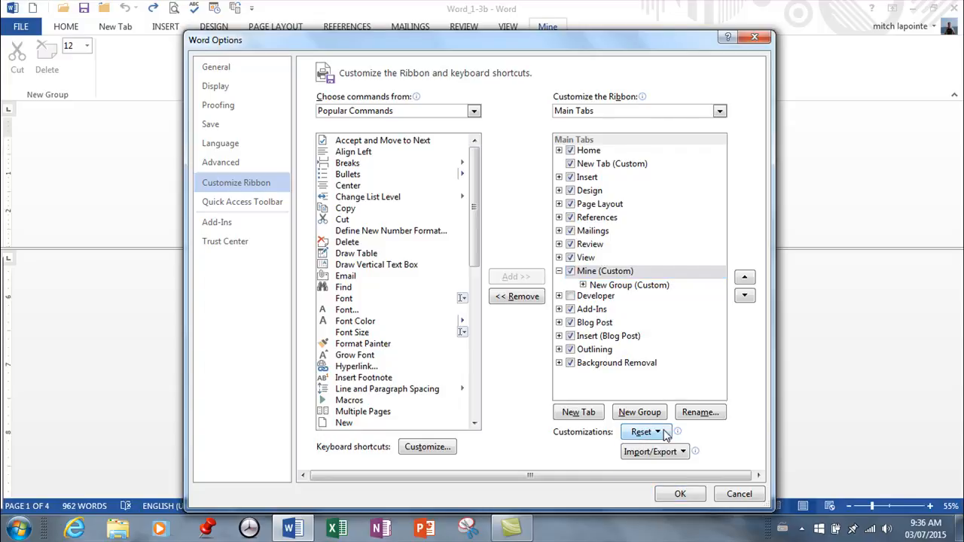
Remove the custom tabs Mine and New Tab from the ribbon and apply the changes.
{"action": "left_click", "coordinate": [579, 273]}
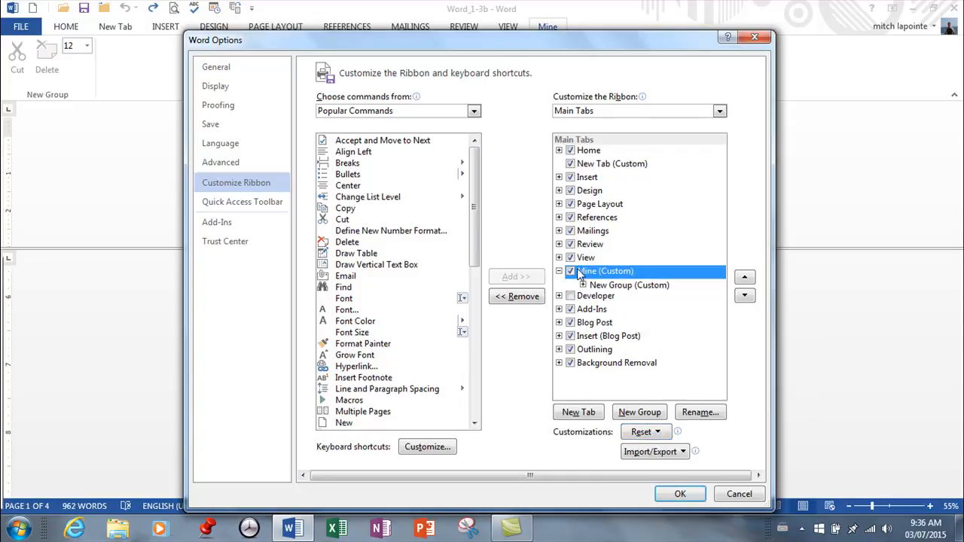
{"action": "left_click", "coordinate": [509, 299]}
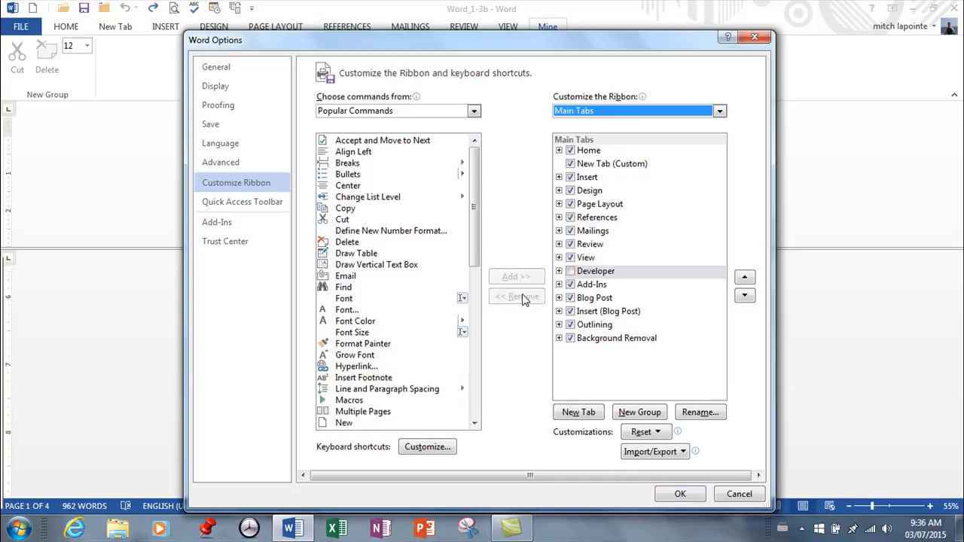
{"action": "left_click", "coordinate": [587, 166]}
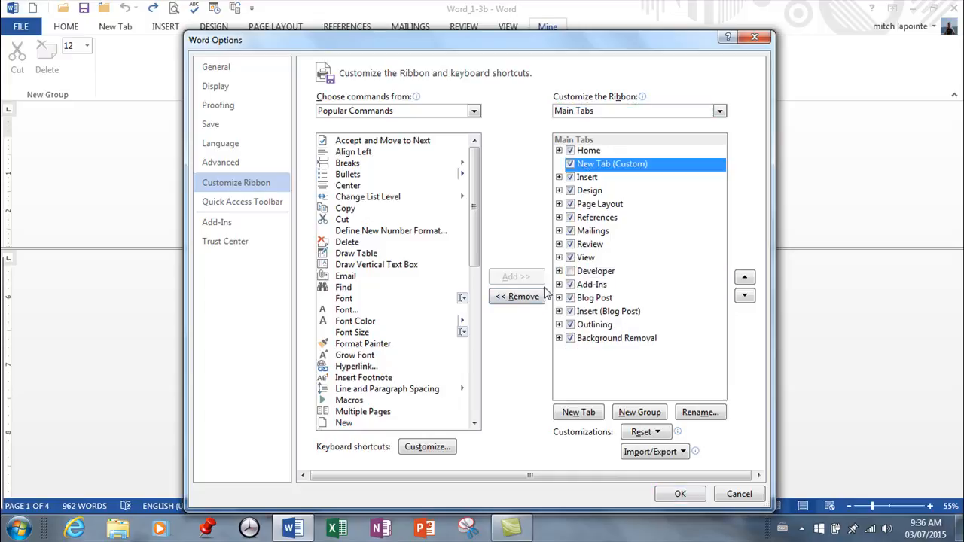
{"action": "left_click", "coordinate": [516, 296]}
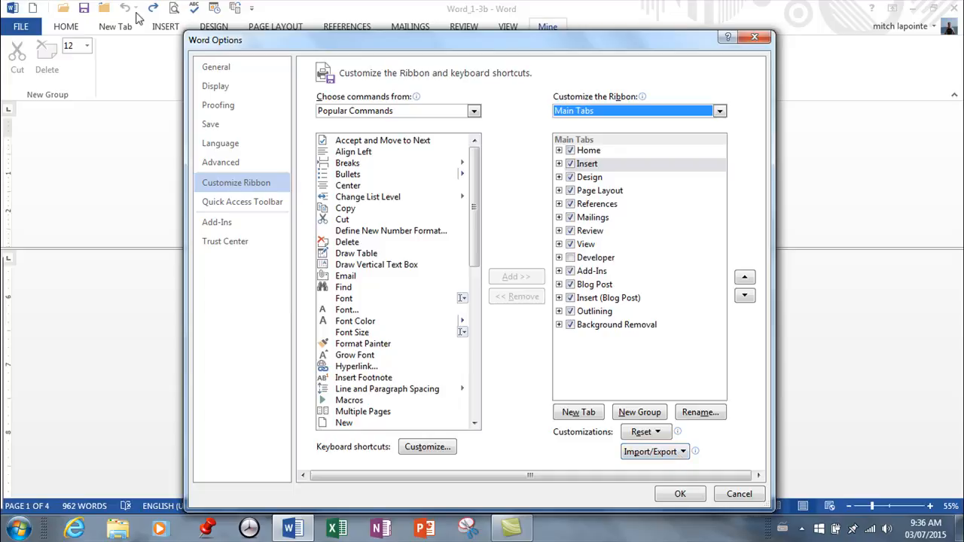
{"action": "left_click", "coordinate": [680, 495]}
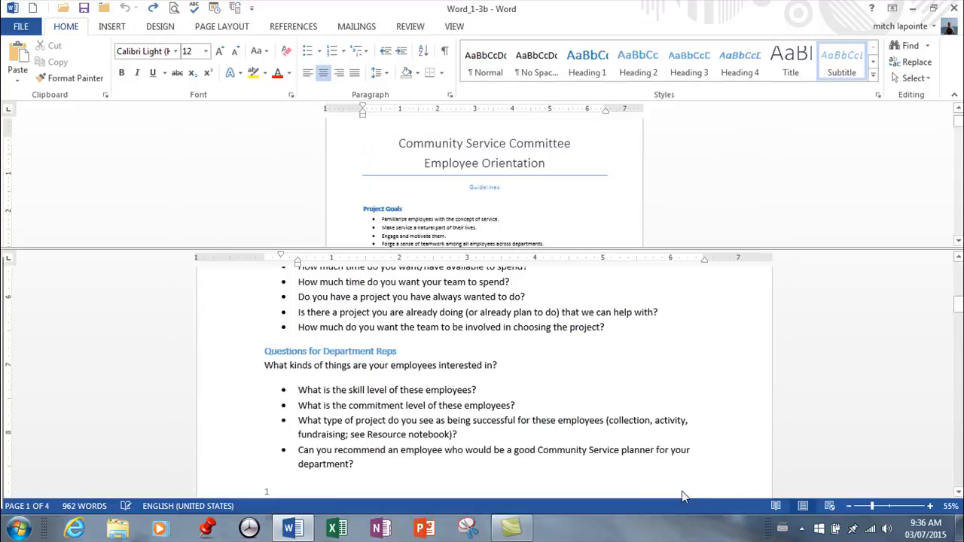